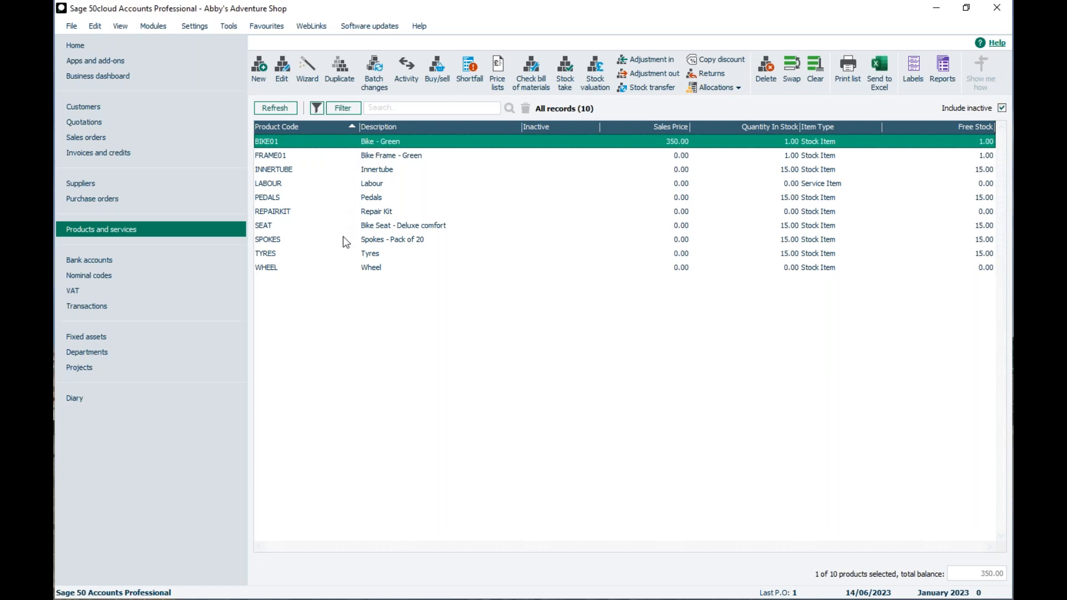
Open the Bike - Green (BIKE01) product record and display its bill of materials
{"action": "left_click", "coordinate": [339, 186]}
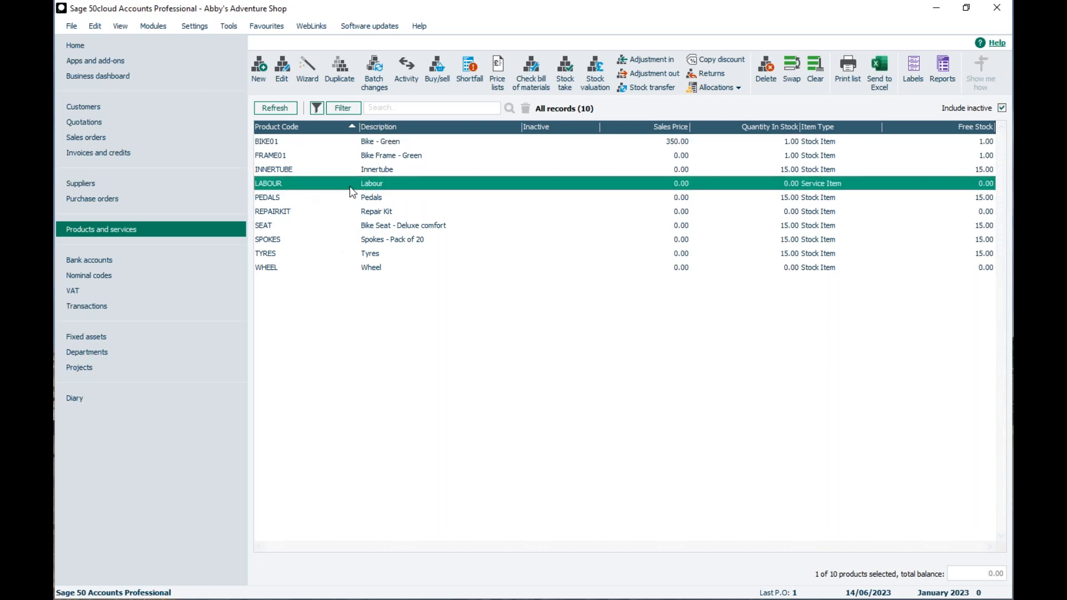
{"action": "left_click", "coordinate": [303, 144]}
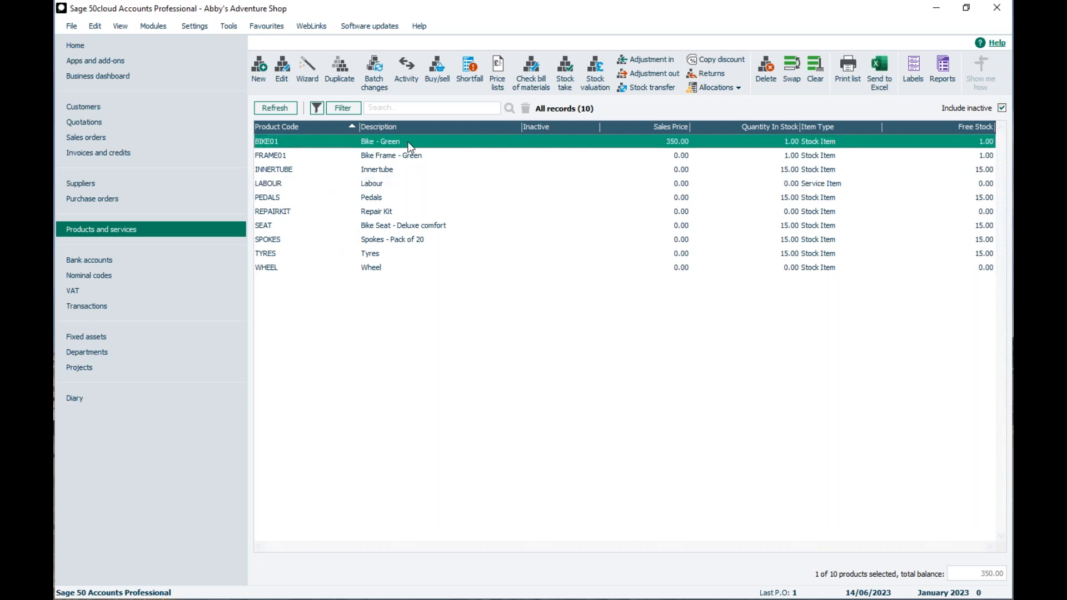
{"action": "double_click", "coordinate": [381, 143]}
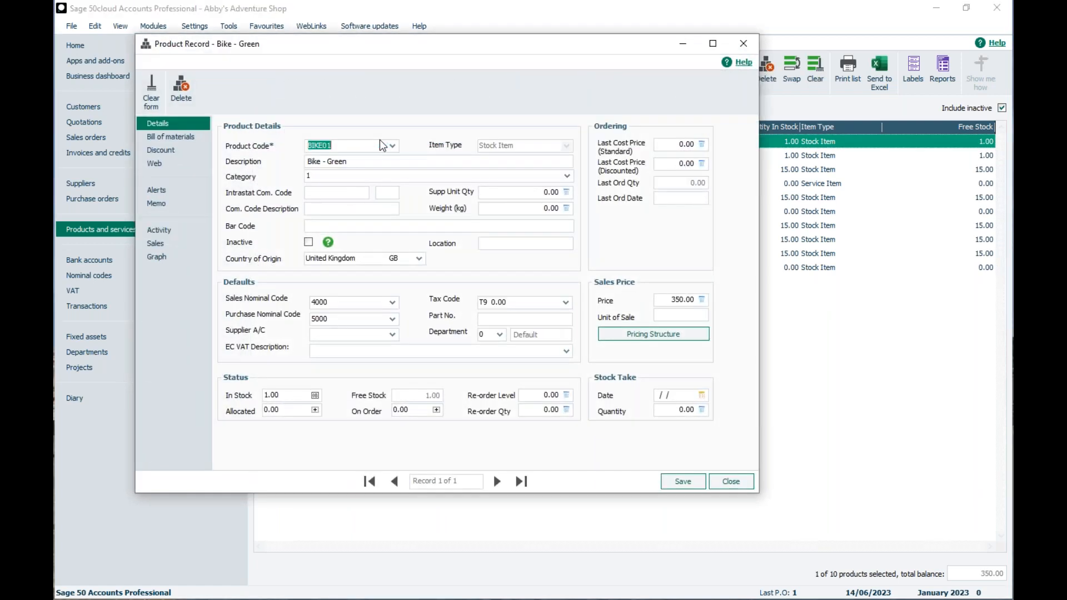
{"action": "left_click", "coordinate": [139, 137]}
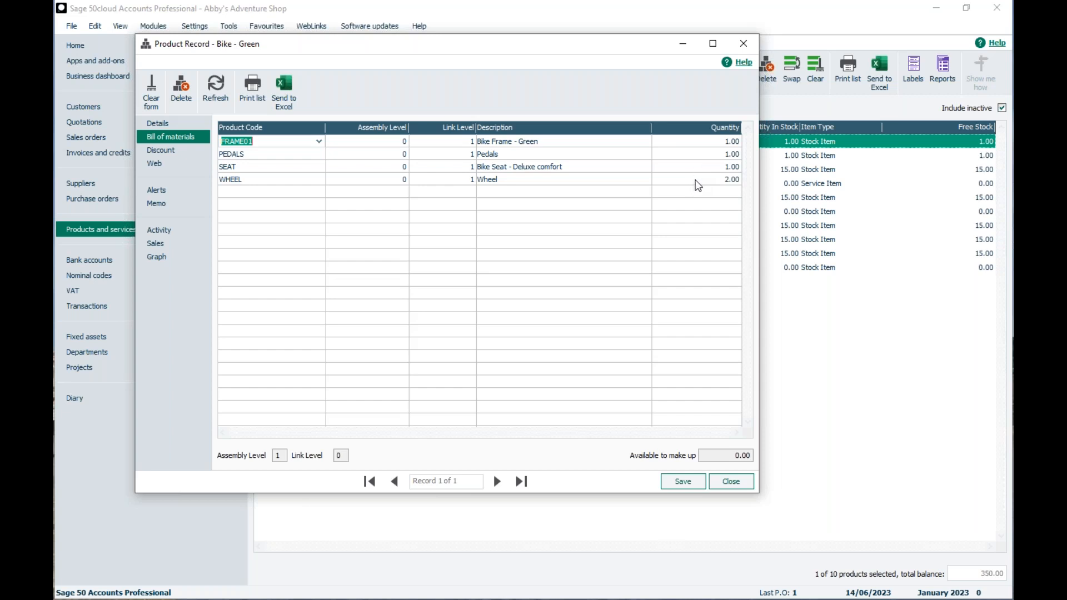
Add the LABOUR service item with a quantity of 40 to the bike's bill of materials, then save and close the record
{"action": "left_click", "coordinate": [292, 192]}
{"action": "left_click", "coordinate": [319, 192]}
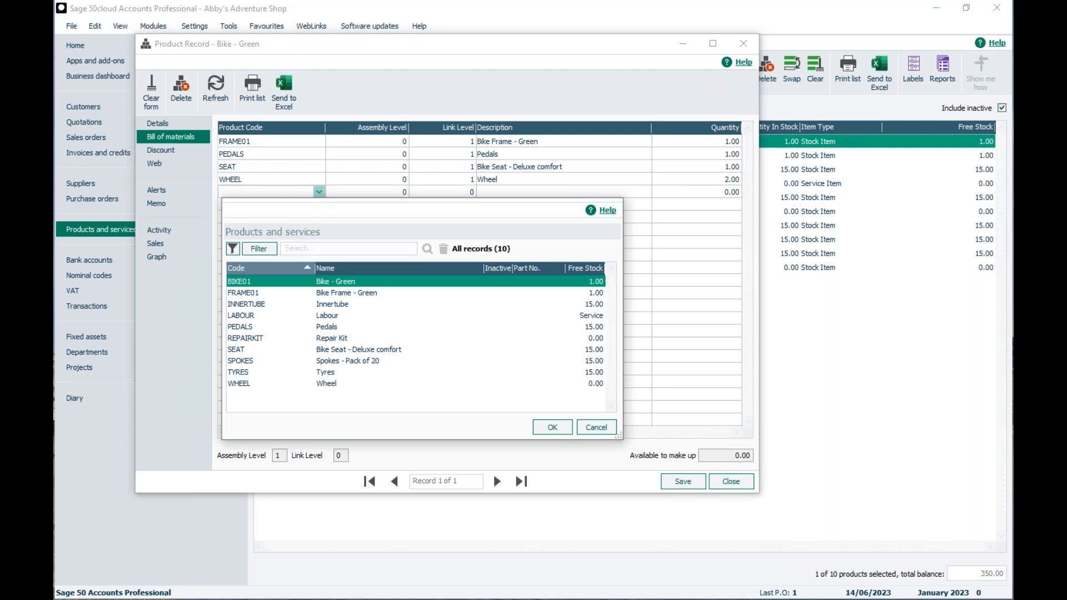
{"action": "left_click", "coordinate": [317, 314]}
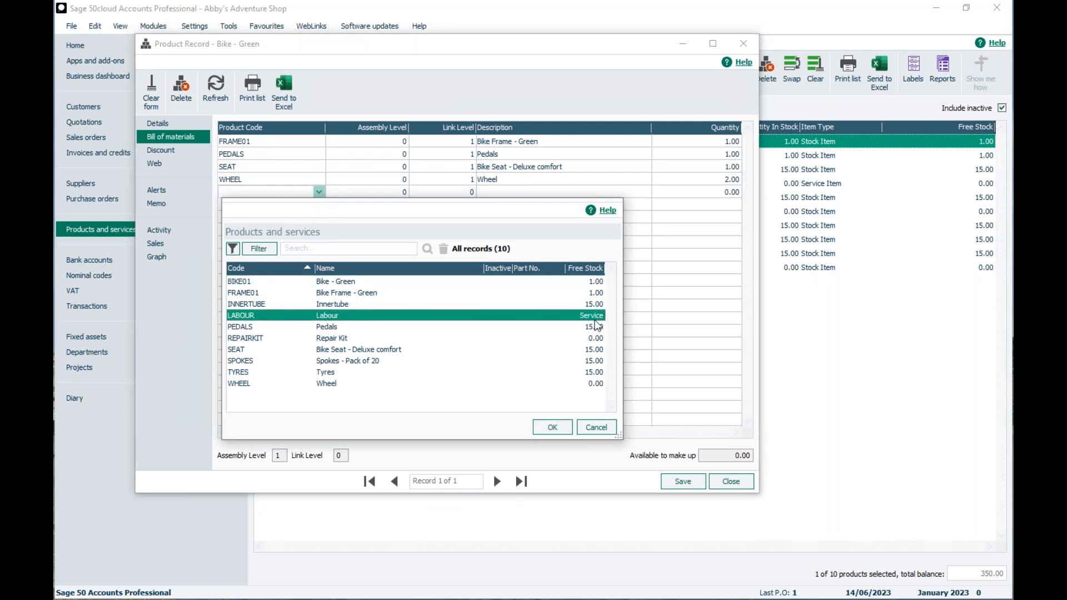
{"action": "left_click", "coordinate": [552, 428]}
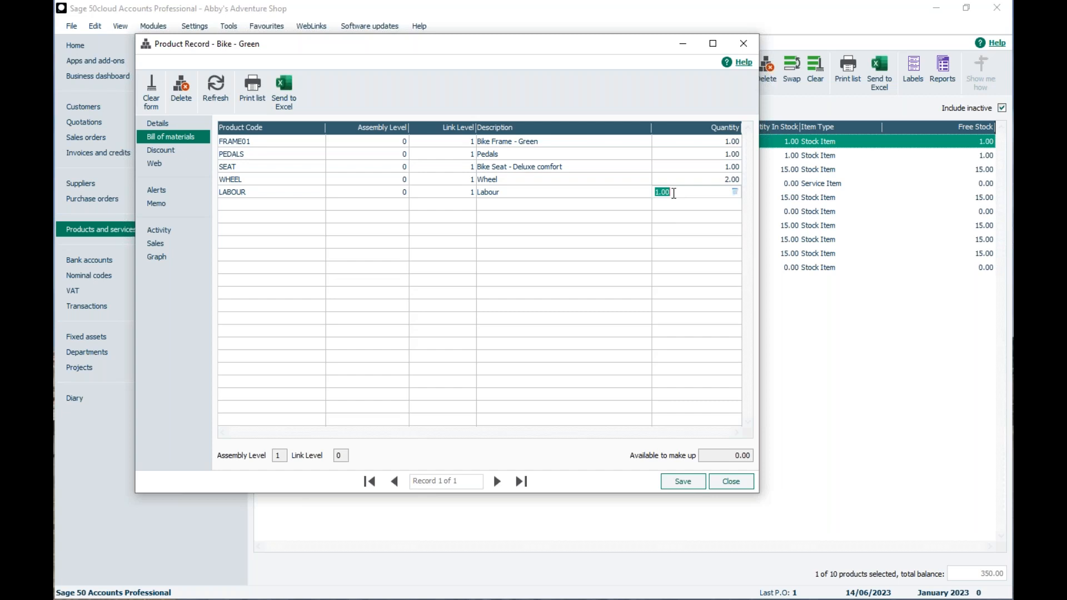
{"action": "type", "text": "40"}
{"action": "key", "text": "Tab"}
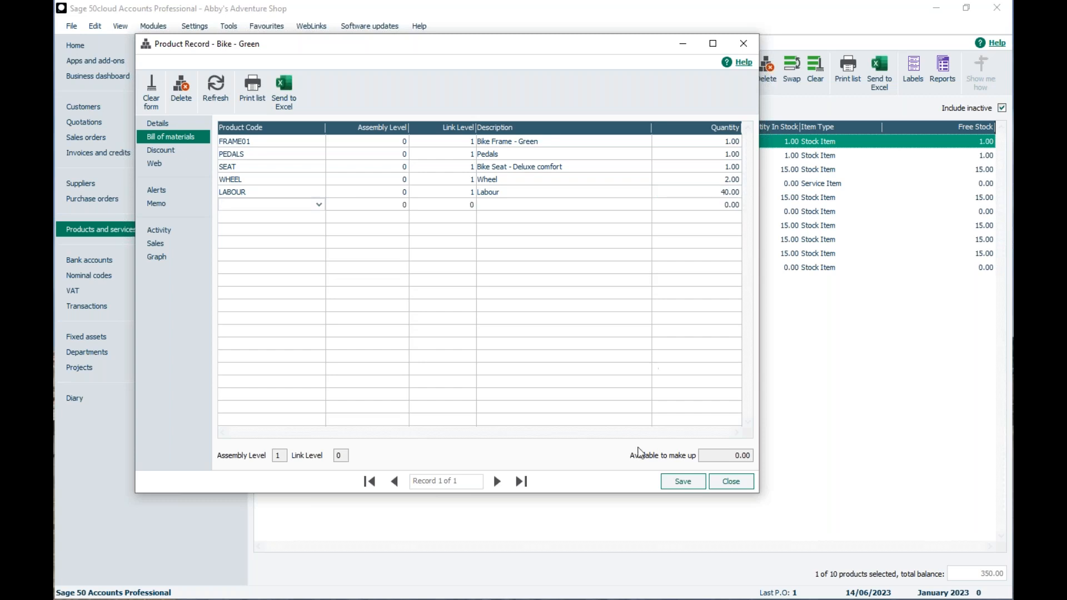
{"action": "left_click", "coordinate": [664, 479]}
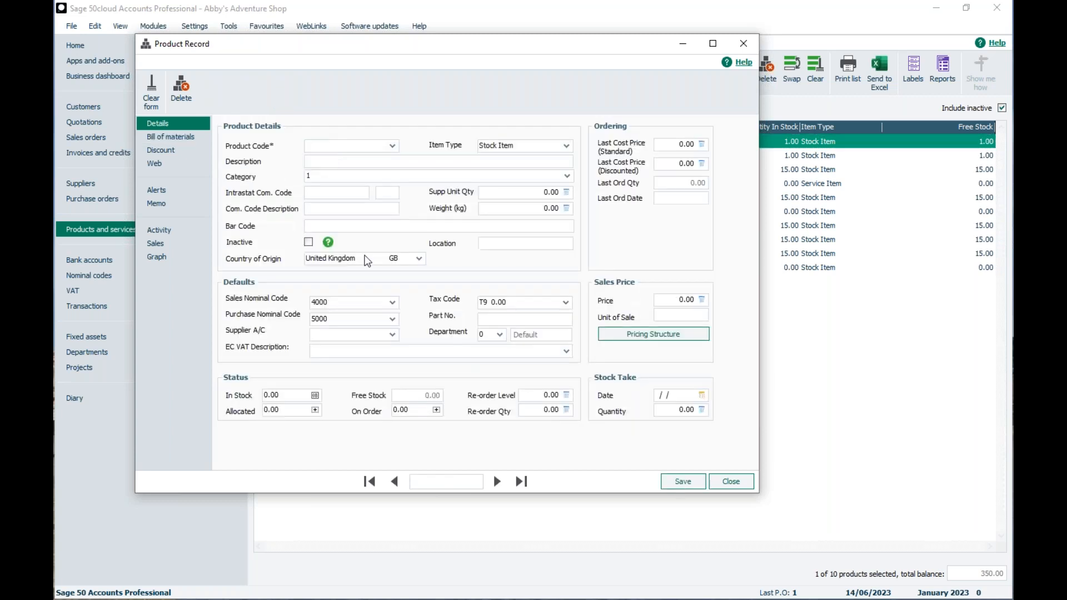
{"action": "left_click", "coordinate": [732, 482]}
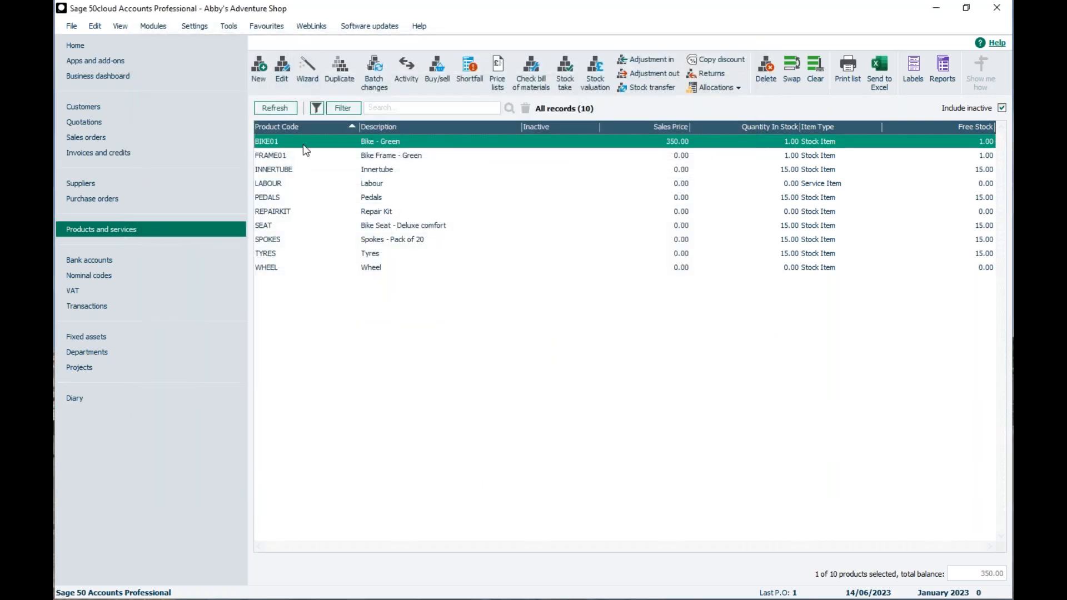
Remove the LABOUR line from the Bike - Green bill of materials, then save and close the record
{"action": "double_click", "coordinate": [367, 145]}
{"action": "left_click", "coordinate": [192, 137]}
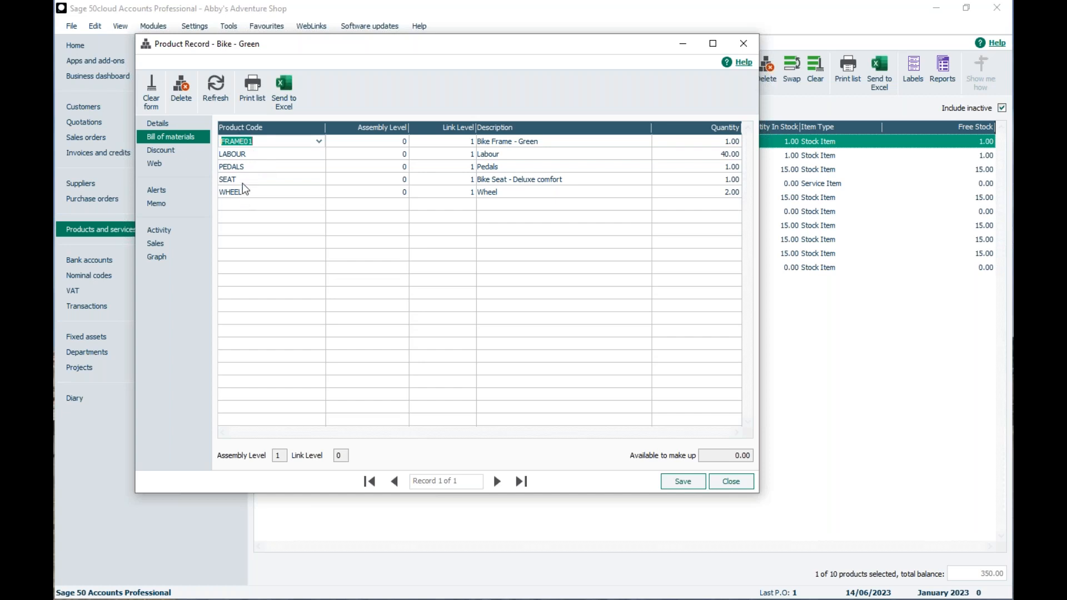
{"action": "left_click", "coordinate": [237, 155]}
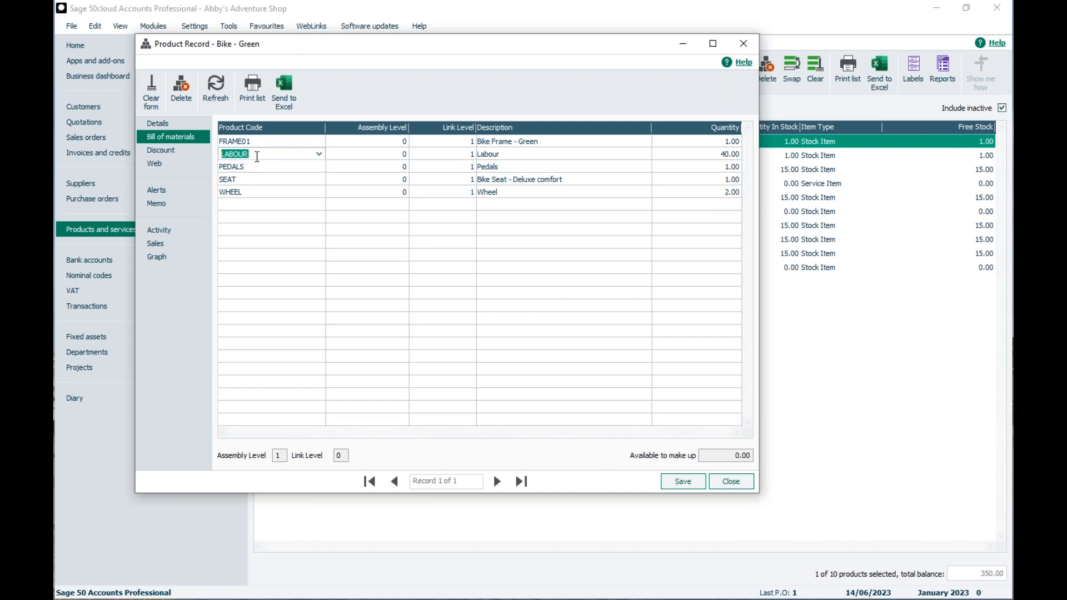
{"action": "key", "text": "BackSpace"}
{"action": "left_click", "coordinate": [276, 202]}
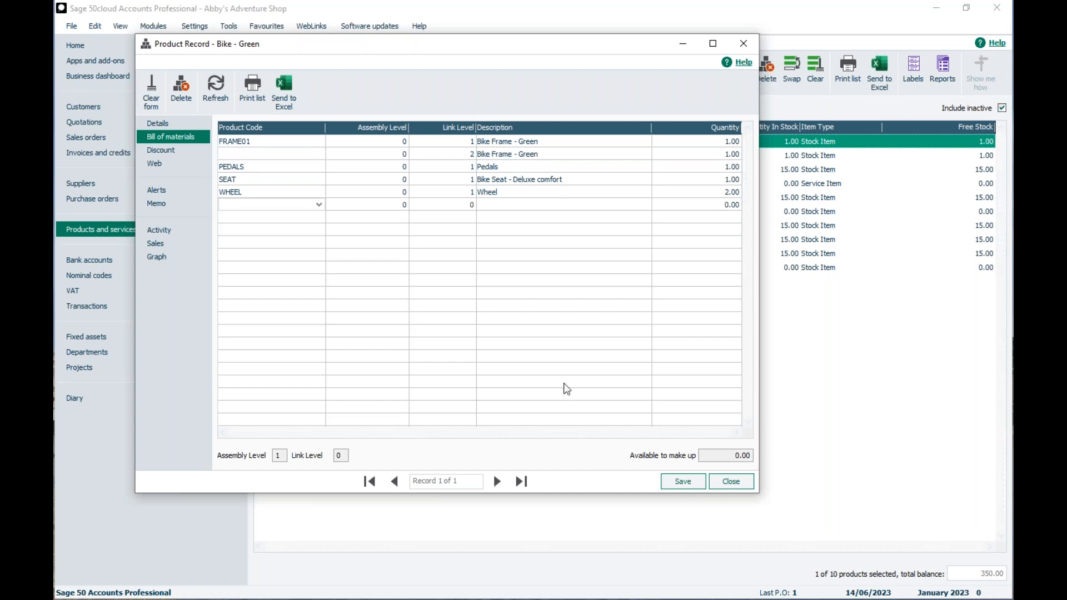
{"action": "left_click", "coordinate": [682, 483]}
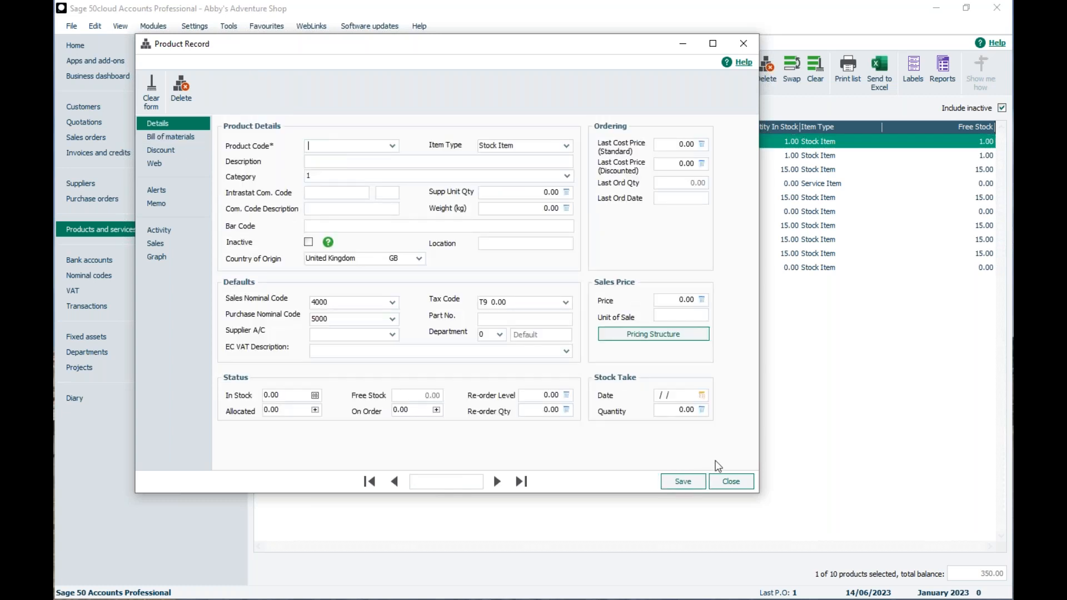
{"action": "left_click", "coordinate": [731, 482]}
Reopen the Bike - Green record to check the components in its bill of materials, then close it
{"action": "double_click", "coordinate": [320, 144]}
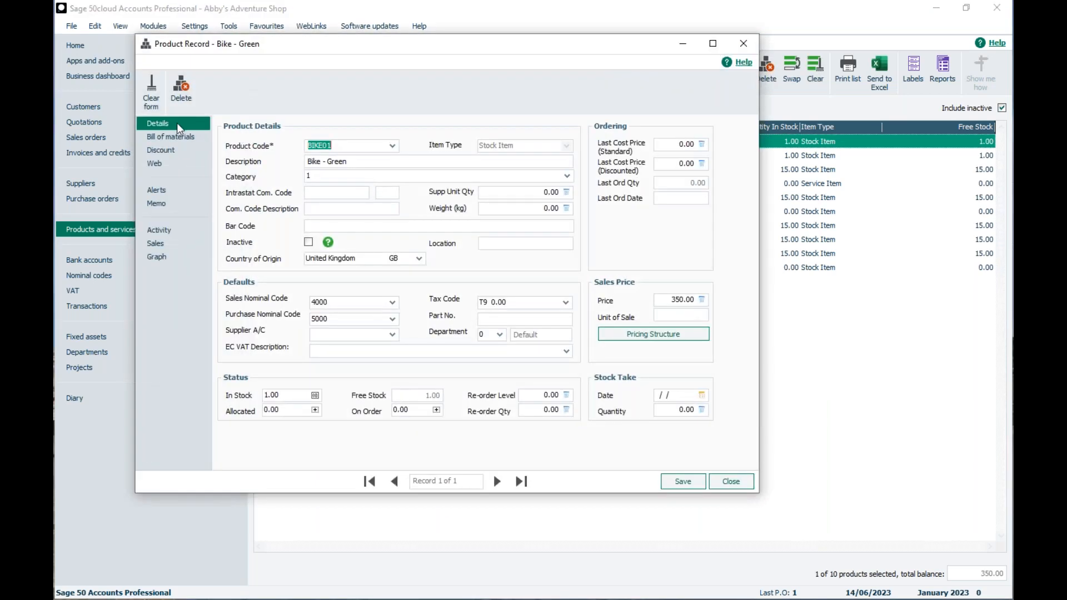
{"action": "left_click", "coordinate": [148, 137]}
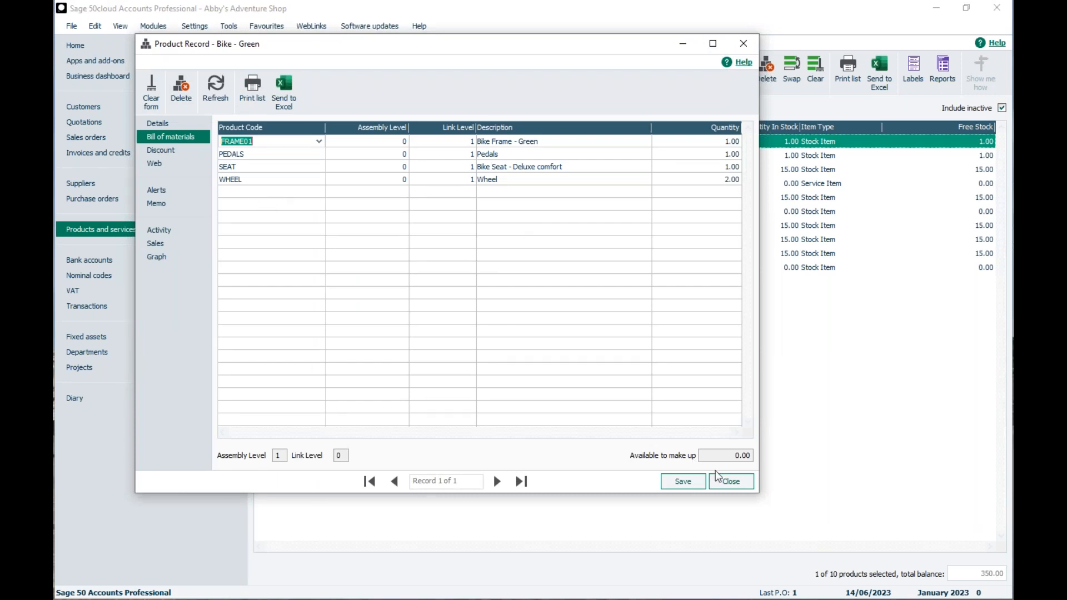
{"action": "left_click", "coordinate": [730, 483]}
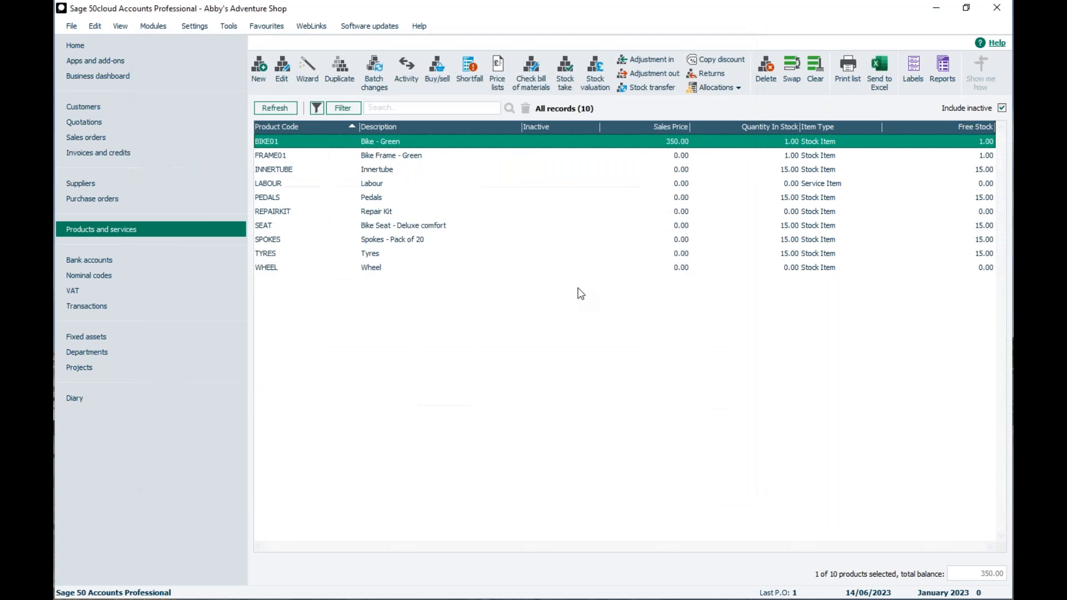
Open the Wheel product's bill of materials and add the INNERTUBE component to it
{"action": "left_click", "coordinate": [364, 269]}
{"action": "double_click", "coordinate": [367, 268]}
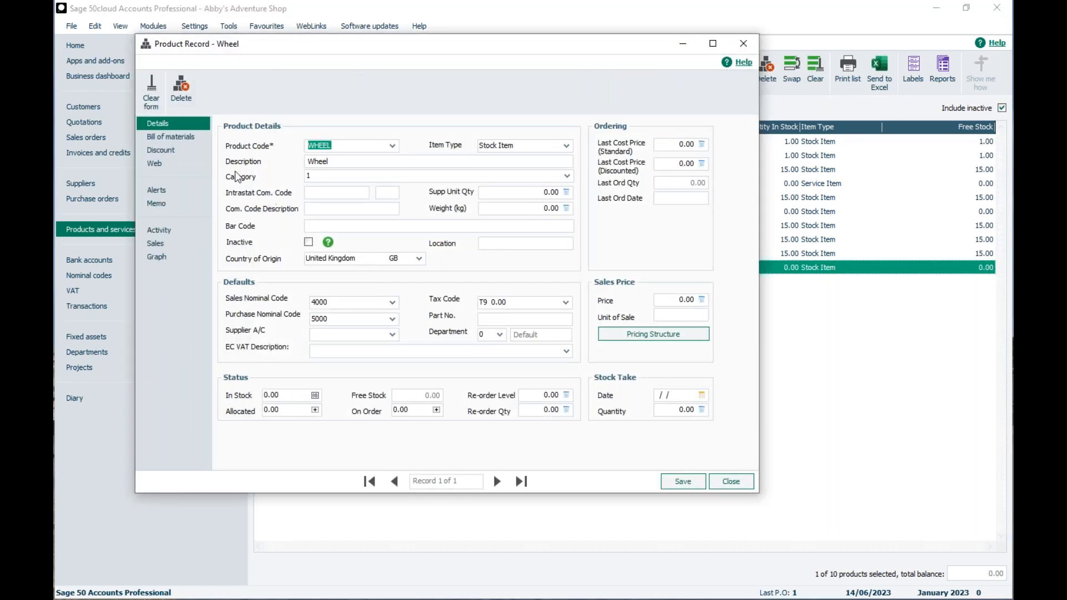
{"action": "left_click", "coordinate": [170, 137]}
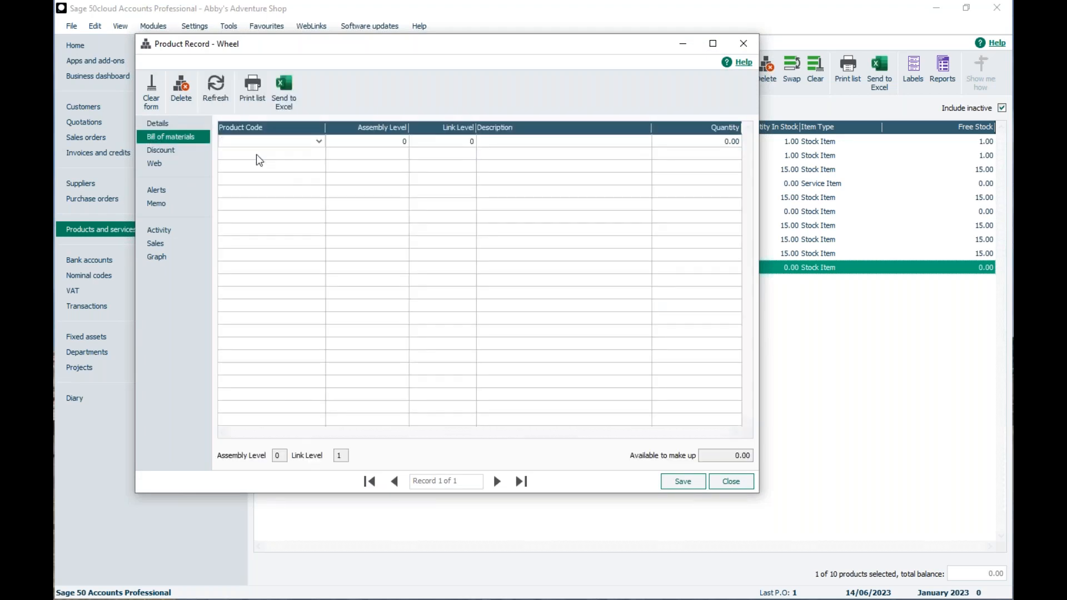
{"action": "left_click", "coordinate": [319, 141]}
{"action": "left_click", "coordinate": [324, 254]}
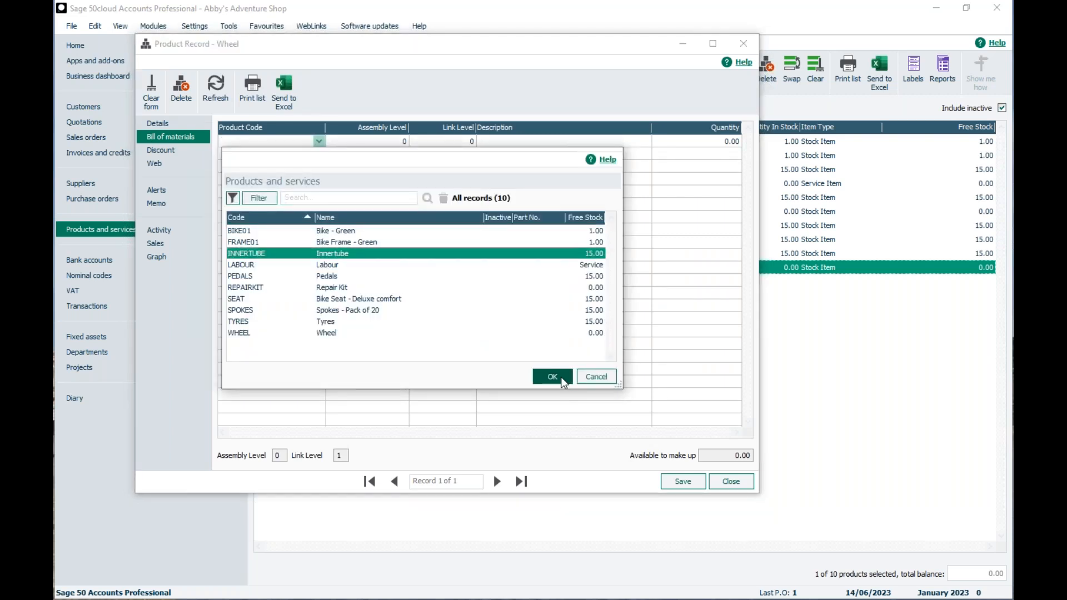
{"action": "left_click", "coordinate": [562, 381]}
Add the SPOKES and TYRES components to the Wheel's bill of materials and save the record
{"action": "left_click", "coordinate": [297, 149]}
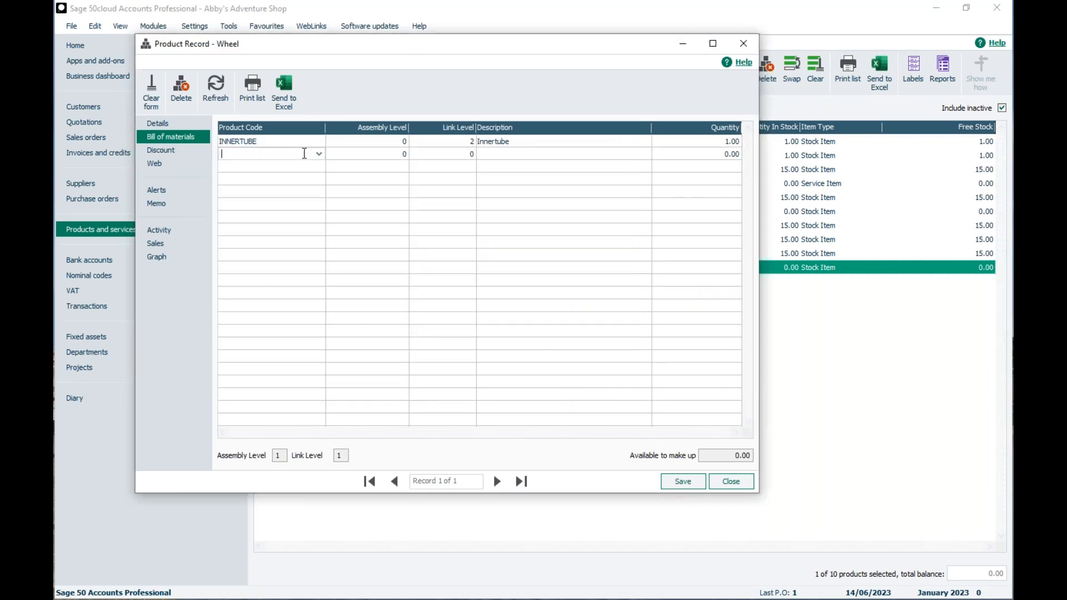
{"action": "left_click", "coordinate": [319, 154]}
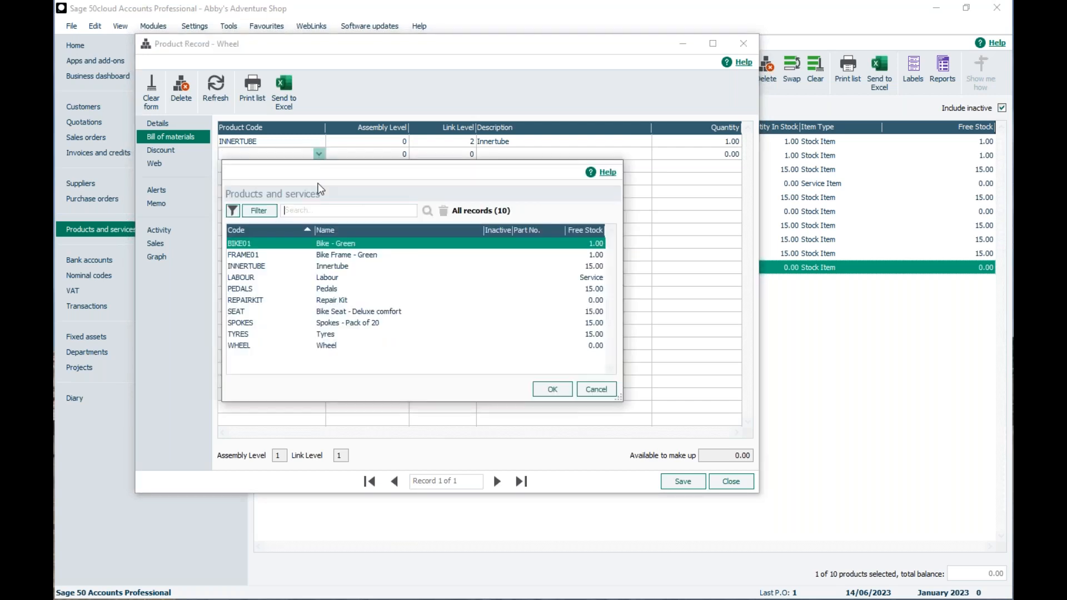
{"action": "left_click", "coordinate": [359, 324]}
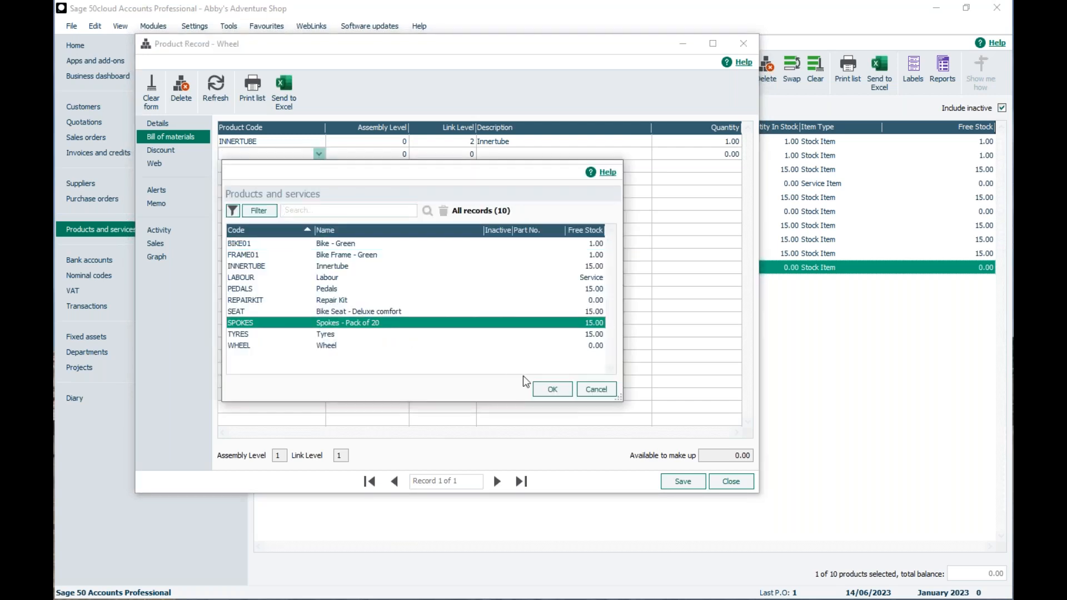
{"action": "left_click", "coordinate": [547, 391]}
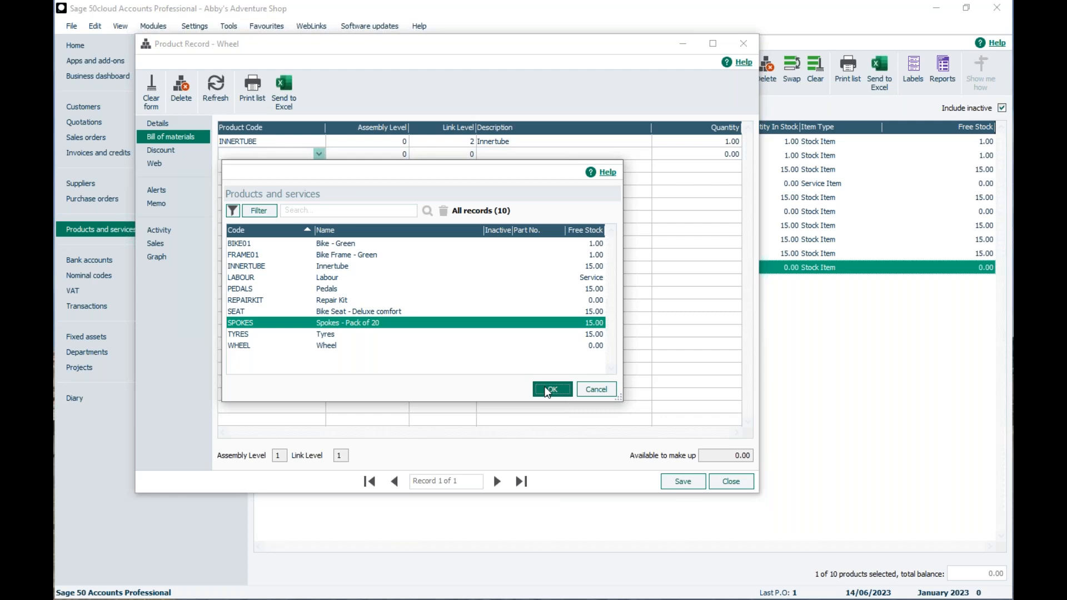
{"action": "left_click", "coordinate": [322, 169]}
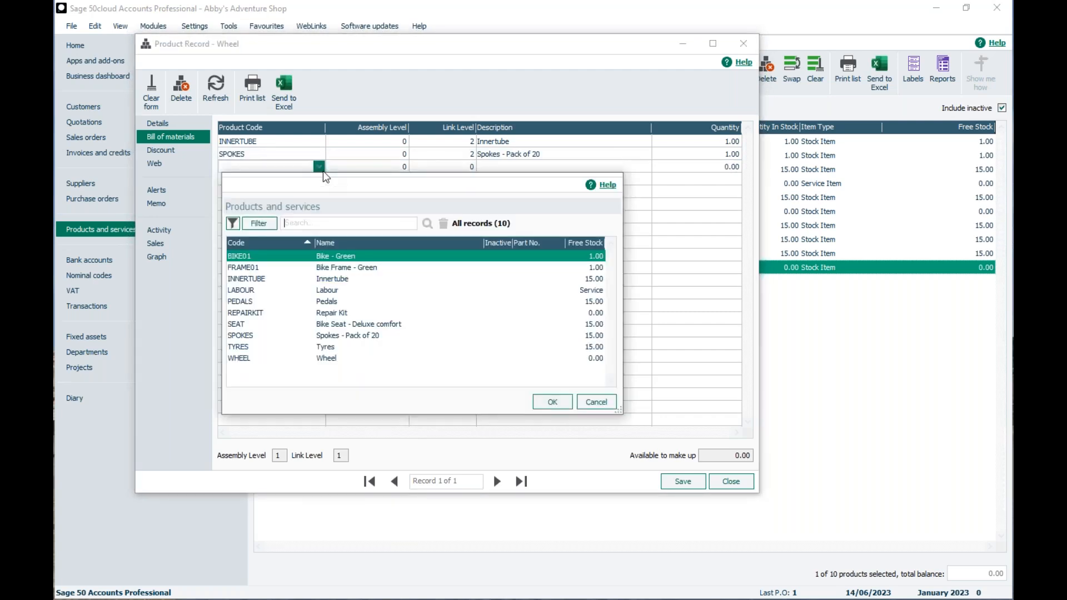
{"action": "left_click", "coordinate": [328, 347]}
{"action": "left_click", "coordinate": [539, 404]}
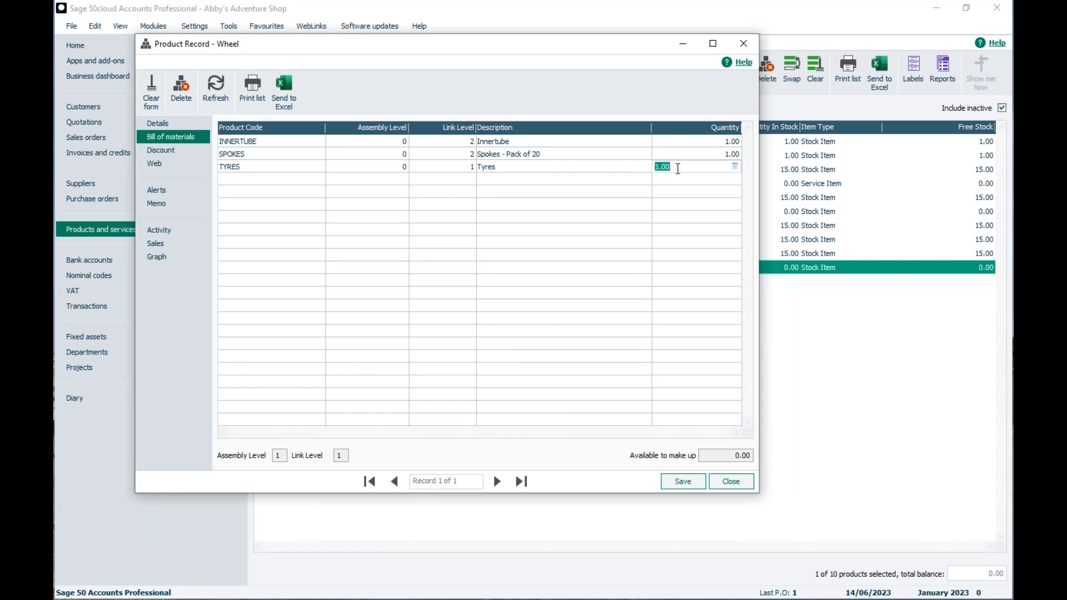
{"action": "left_click", "coordinate": [667, 482]}
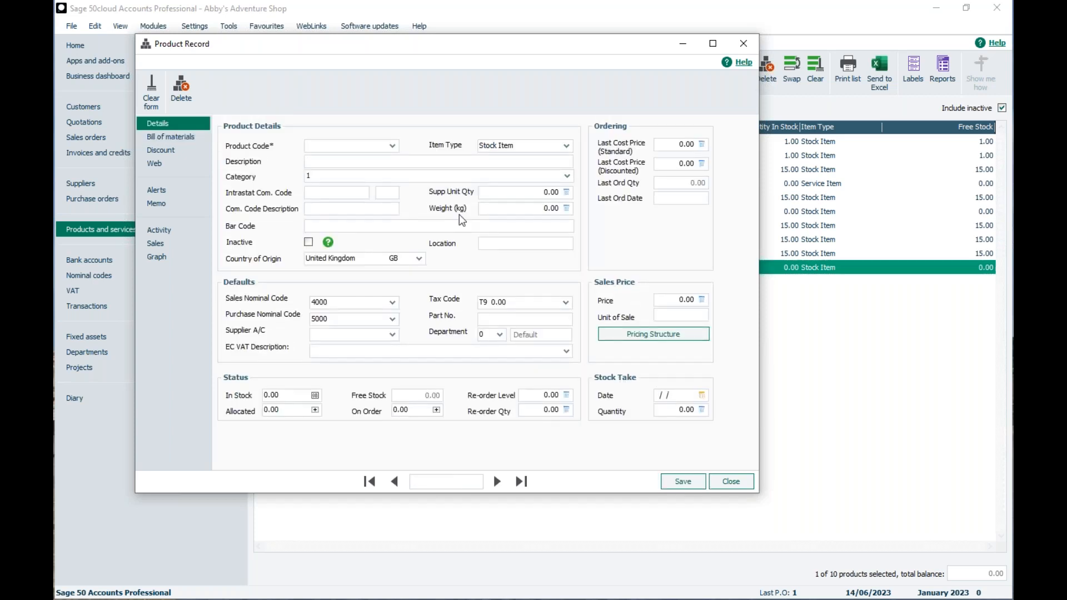
Load the WHEEL record again to review its bill of materials and the quantity available to make up, then close it
{"action": "left_click", "coordinate": [393, 145]}
{"action": "left_click", "coordinate": [365, 339]}
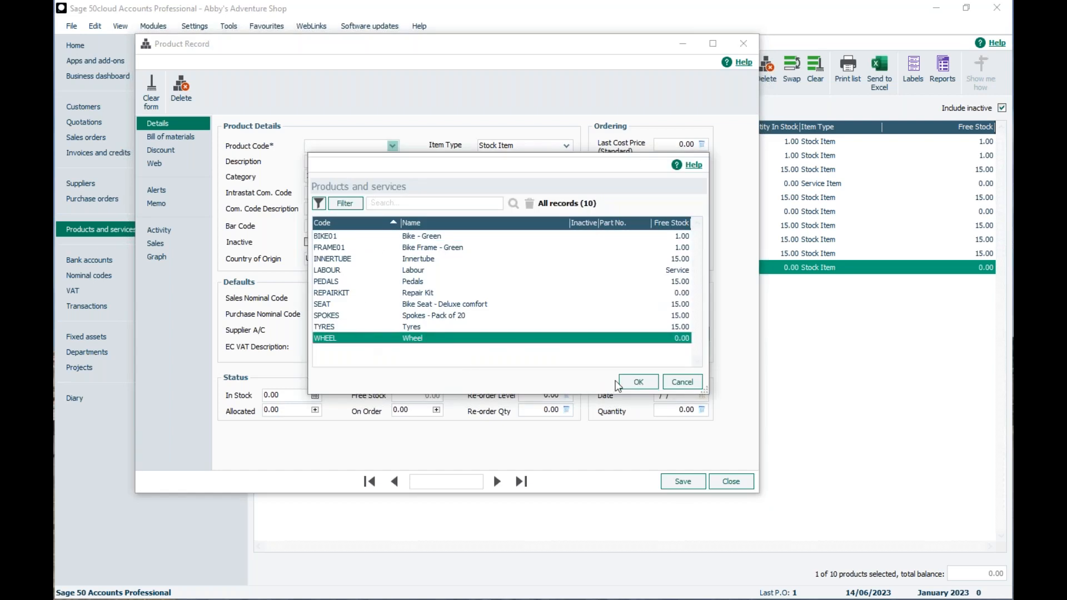
{"action": "left_click", "coordinate": [638, 382]}
{"action": "left_click", "coordinate": [179, 137]}
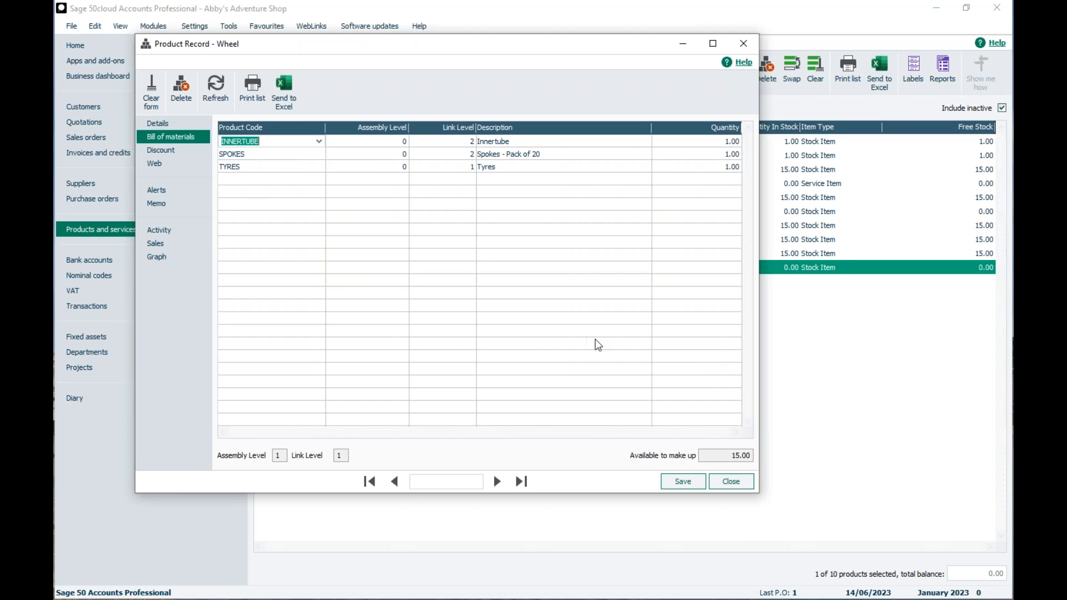
{"action": "left_click", "coordinate": [727, 481]}
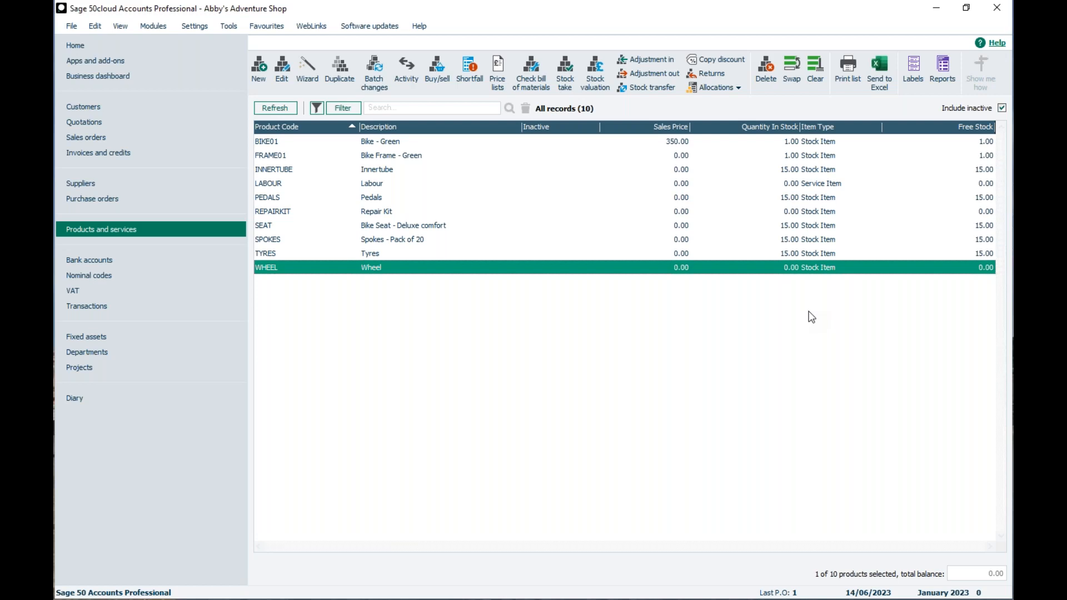
Check the assembly levels and available-to-make-up quantity in the Bike - Green bill of materials, then close the record
{"action": "left_click", "coordinate": [382, 143]}
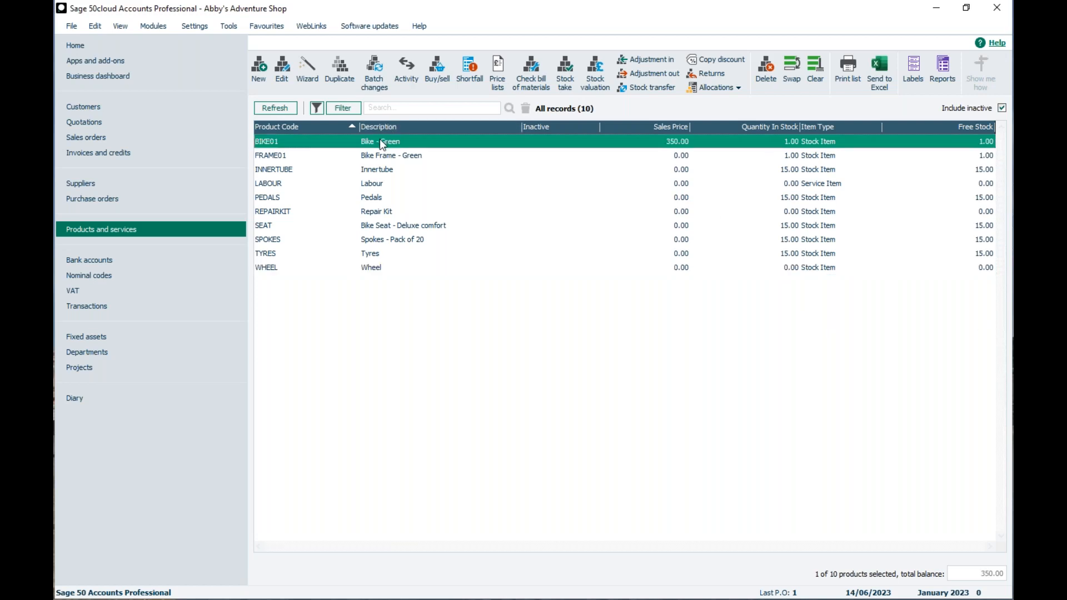
{"action": "double_click", "coordinate": [318, 145]}
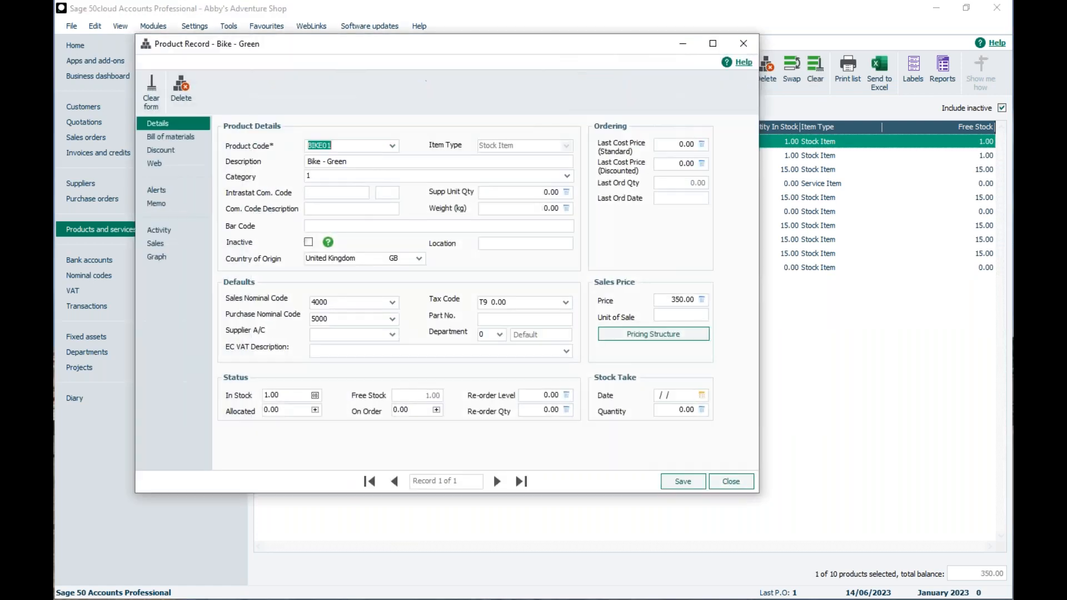
{"action": "left_click", "coordinate": [159, 139]}
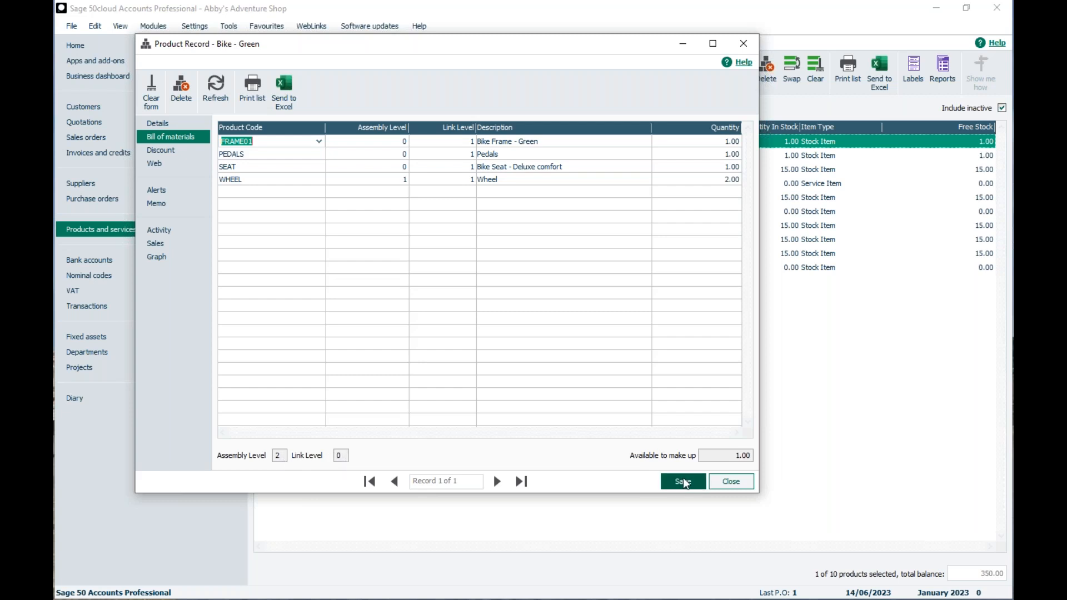
{"action": "left_click", "coordinate": [732, 482]}
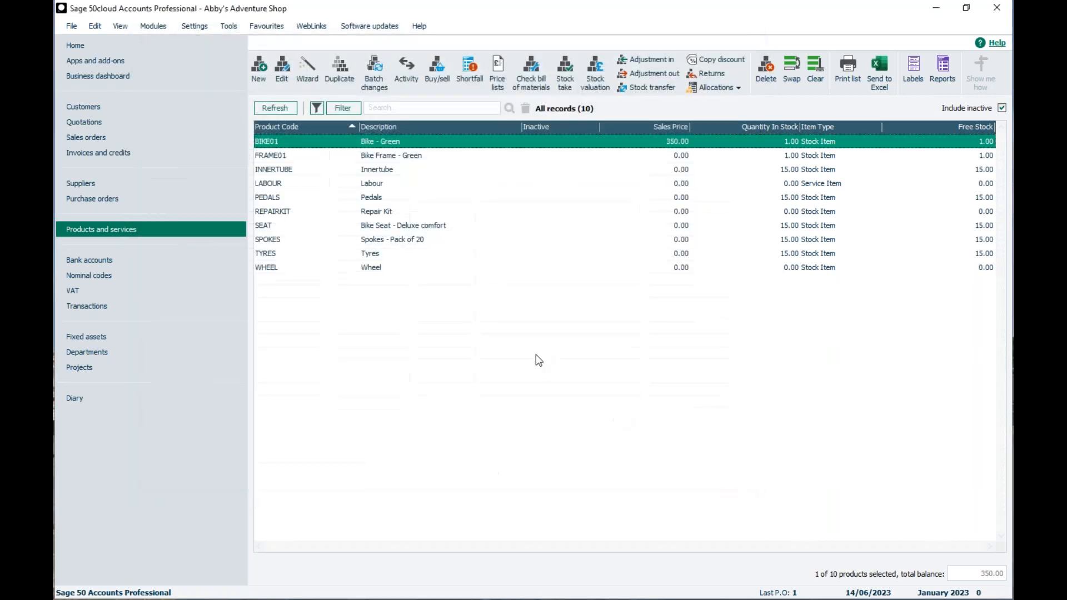
Check the assembly and link levels in the Spokes - Pack of 20 bill of materials, then close the record
{"action": "left_click", "coordinate": [373, 244]}
{"action": "double_click", "coordinate": [369, 233]}
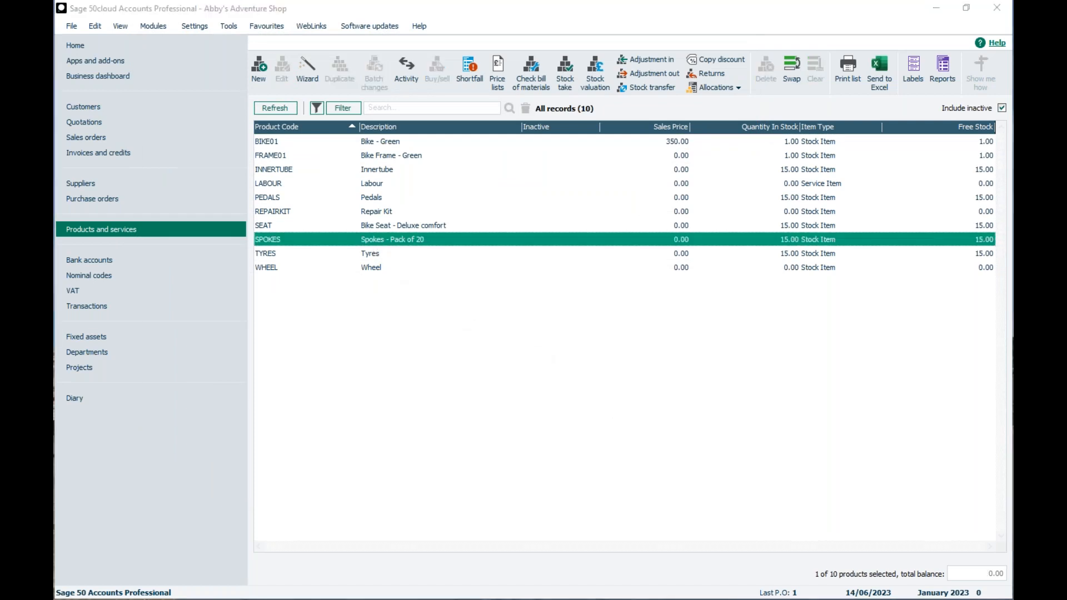
{"action": "left_click", "coordinate": [142, 139]}
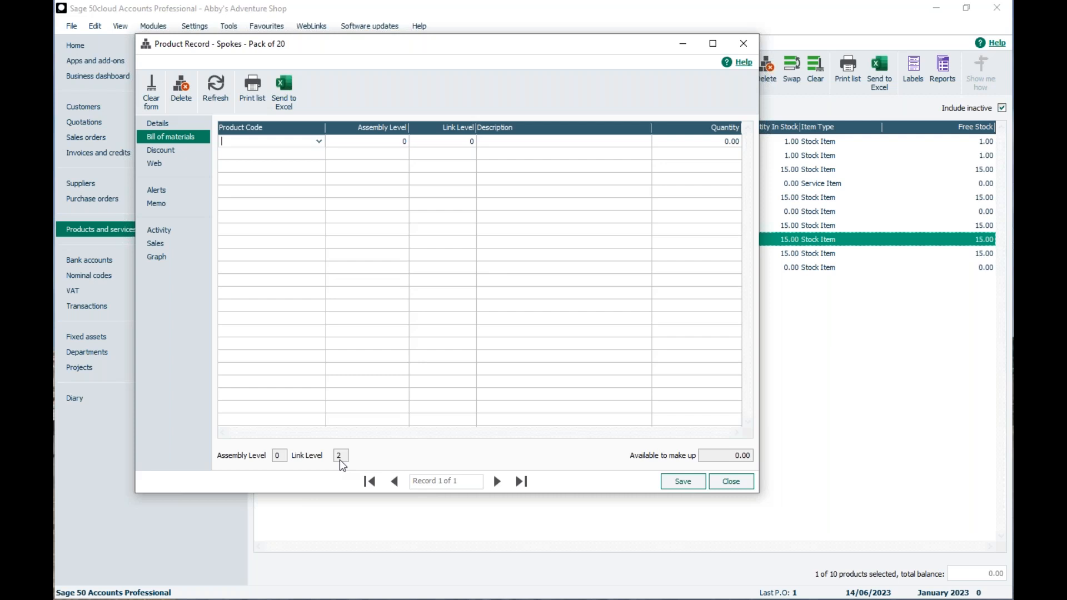
{"action": "left_click", "coordinate": [727, 483]}
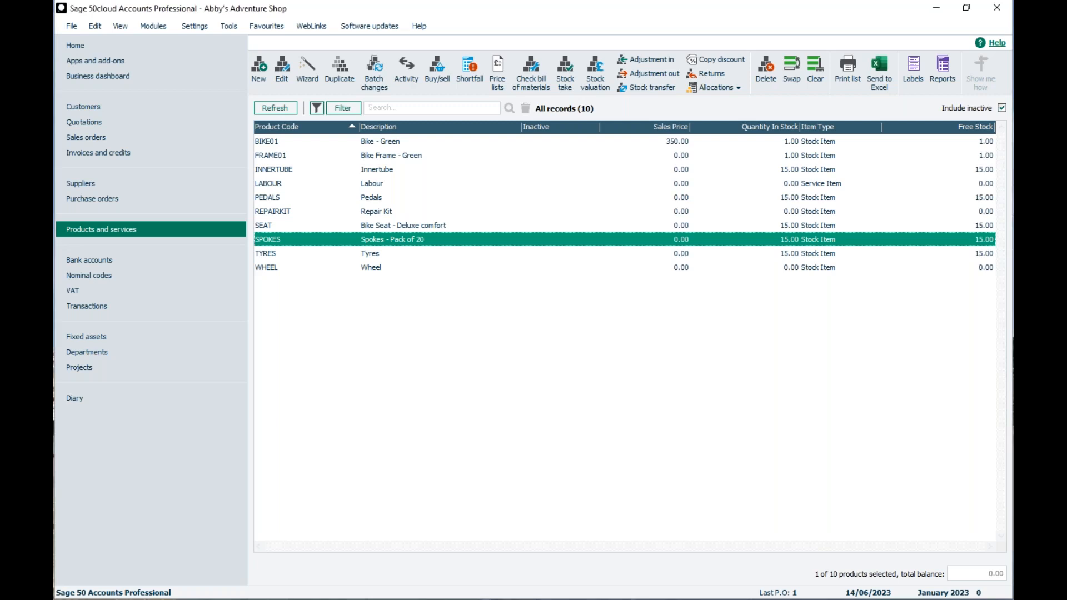
Run a bill of materials check for product BIKE01 with a required quantity of 1
{"action": "left_click", "coordinate": [542, 68]}
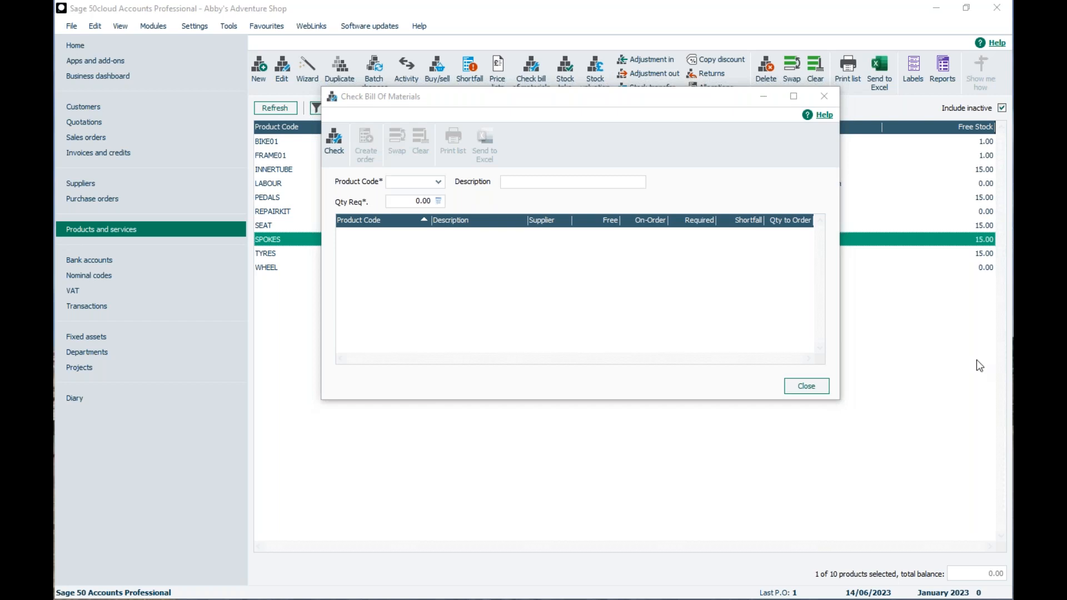
{"action": "left_click", "coordinate": [438, 183]}
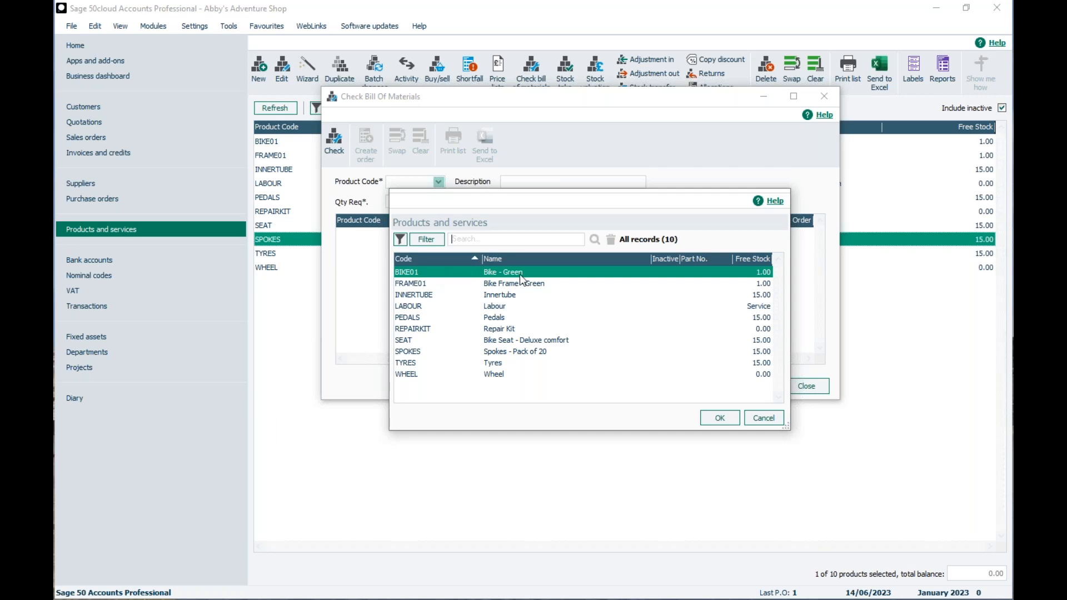
{"action": "left_click", "coordinate": [731, 418]}
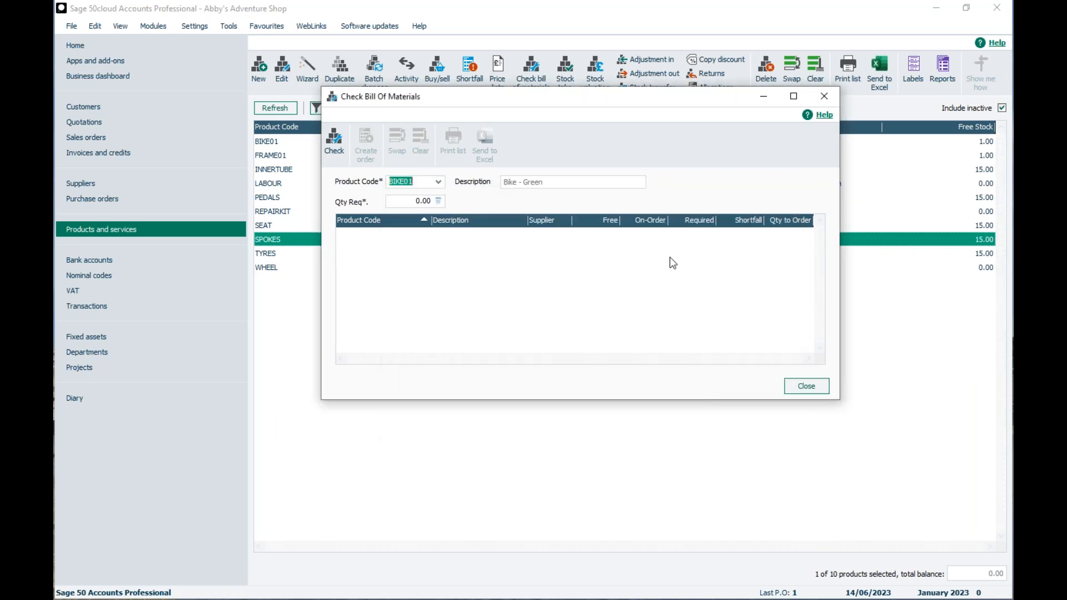
{"action": "left_click", "coordinate": [440, 202]}
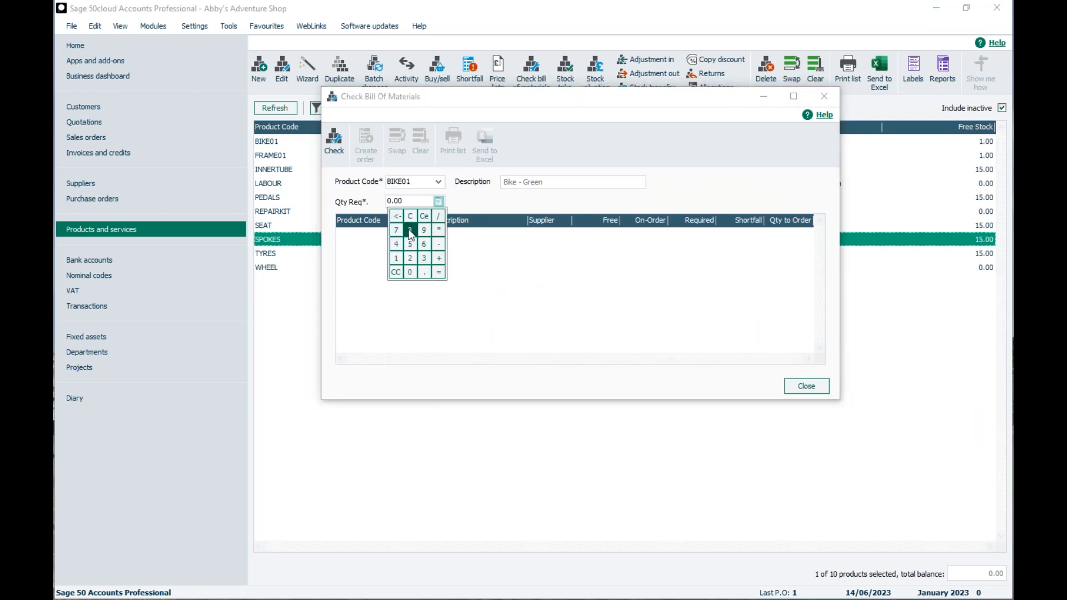
{"action": "left_click", "coordinate": [399, 259]}
{"action": "left_click", "coordinate": [480, 197]}
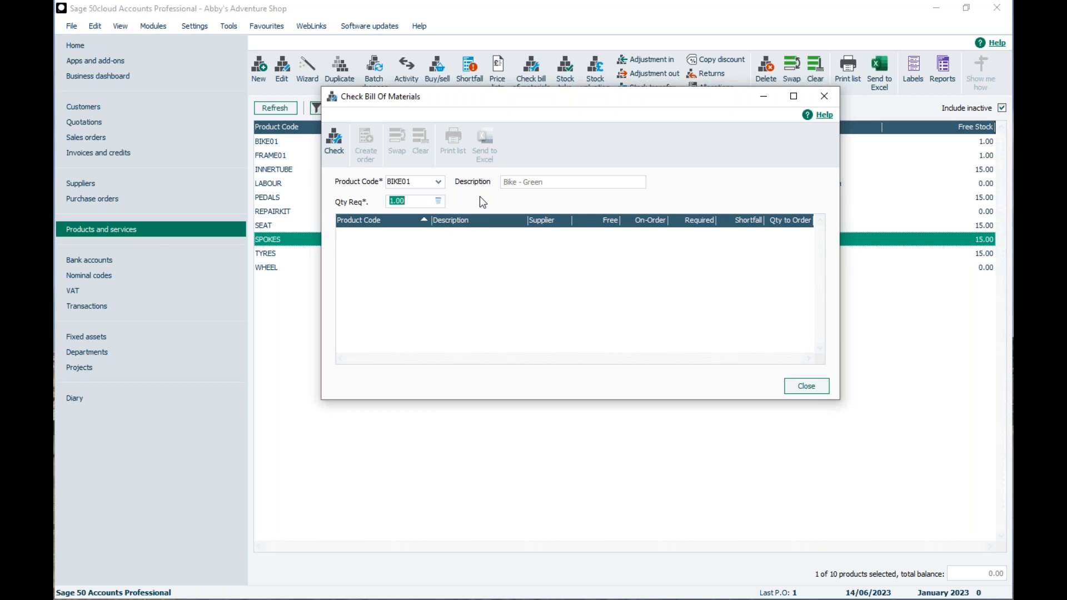
{"action": "left_click", "coordinate": [332, 139]}
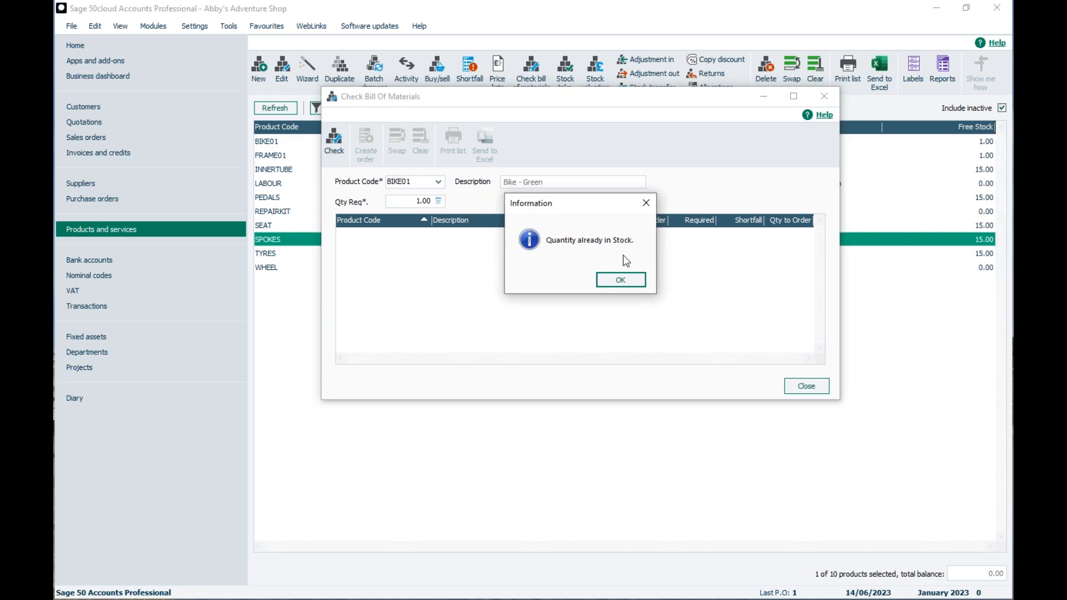
{"action": "left_click", "coordinate": [615, 285]}
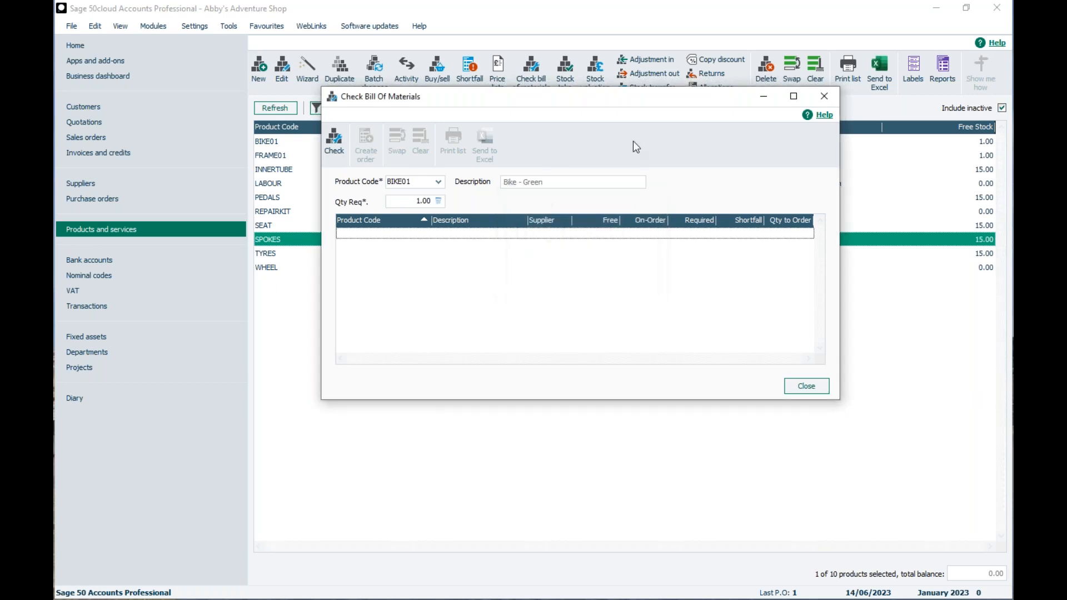
Rerun the bill of materials check for BIKE01 with the required quantity set to 3 to list component shortfalls
{"action": "left_click_drag", "start_coordinate": [627, 106], "coordinate": [570, 170]}
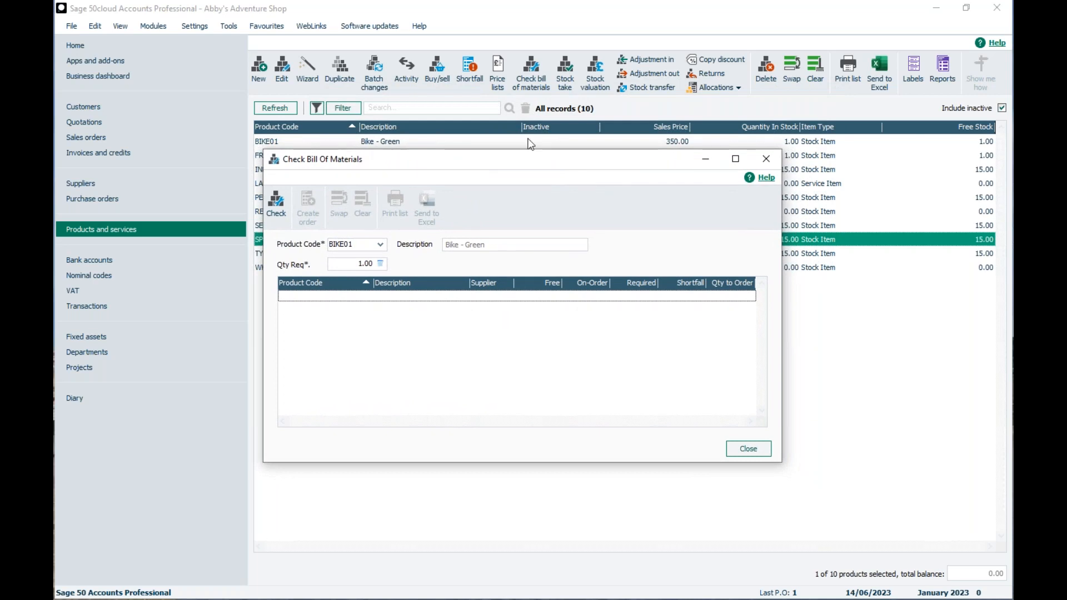
{"action": "left_click", "coordinate": [382, 264]}
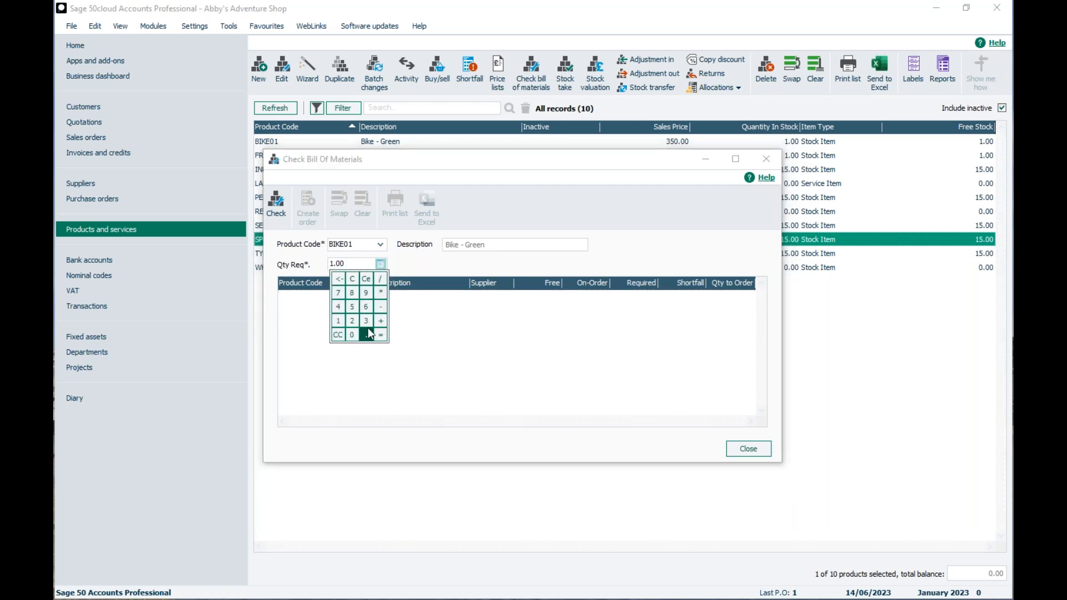
{"action": "left_click", "coordinate": [367, 321]}
{"action": "left_click", "coordinate": [409, 269]}
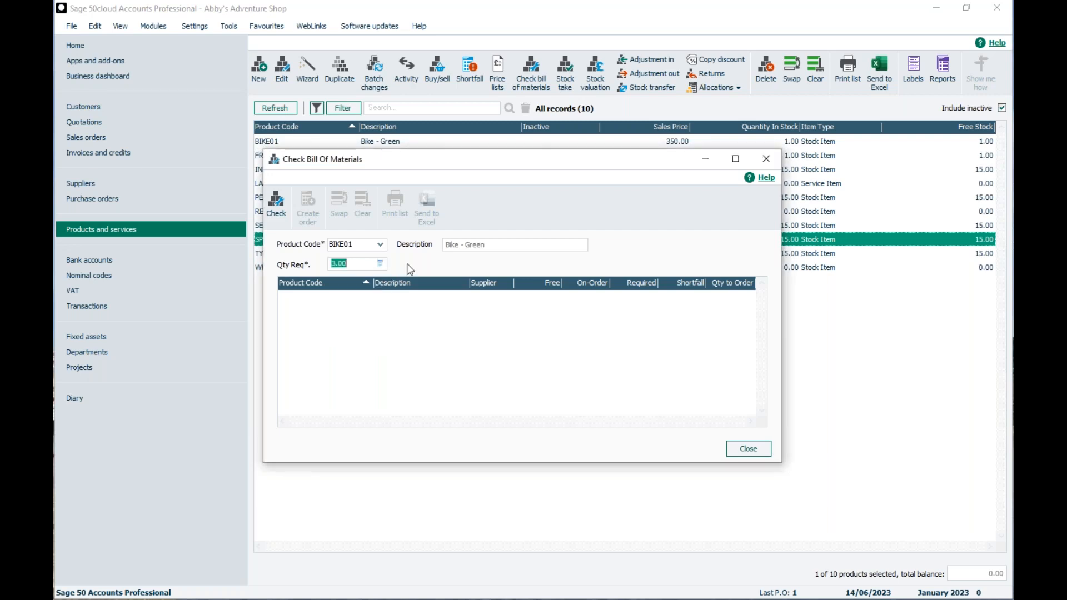
{"action": "left_click", "coordinate": [279, 202]}
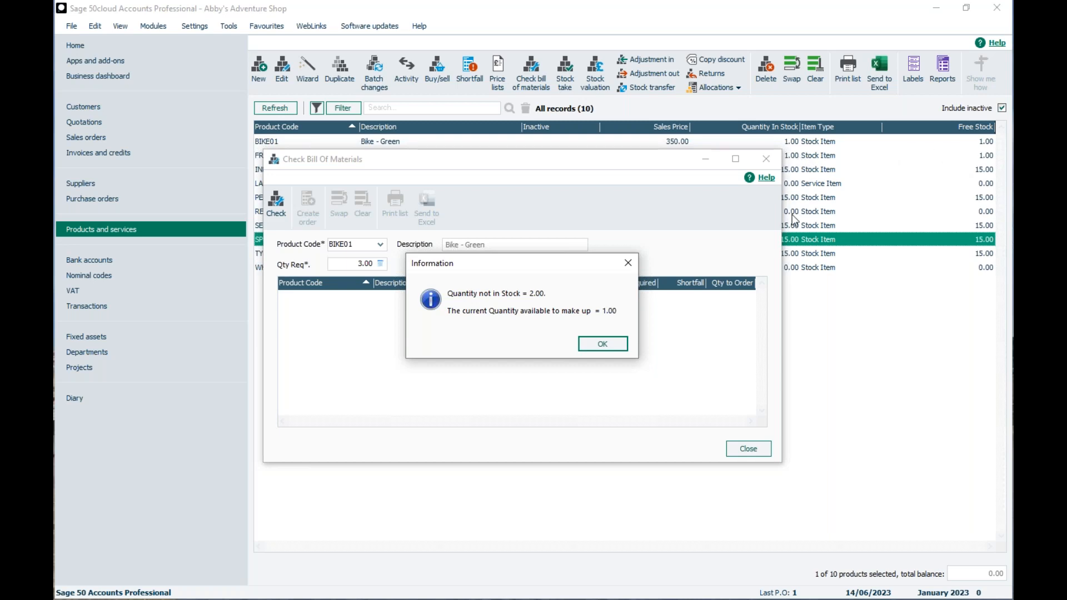
{"action": "left_click", "coordinate": [587, 346]}
{"action": "left_click_drag", "start_coordinate": [593, 162], "coordinate": [593, 176]}
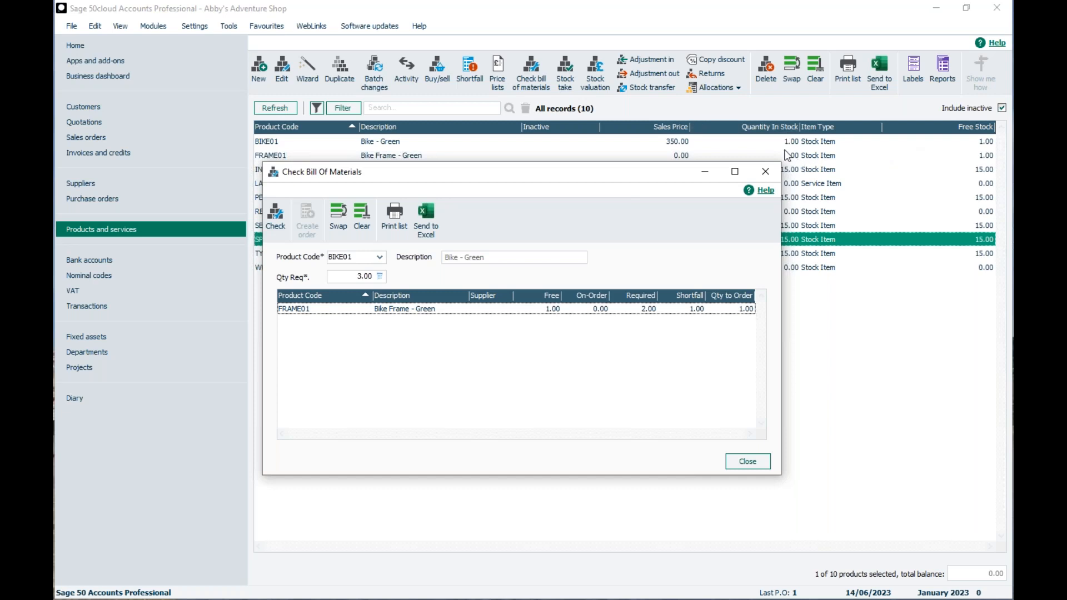
Create and save a purchase order for the FRAME01 shortfall with supplier Ubeen Framed, then close the bill of materials check
{"action": "left_click", "coordinate": [300, 312]}
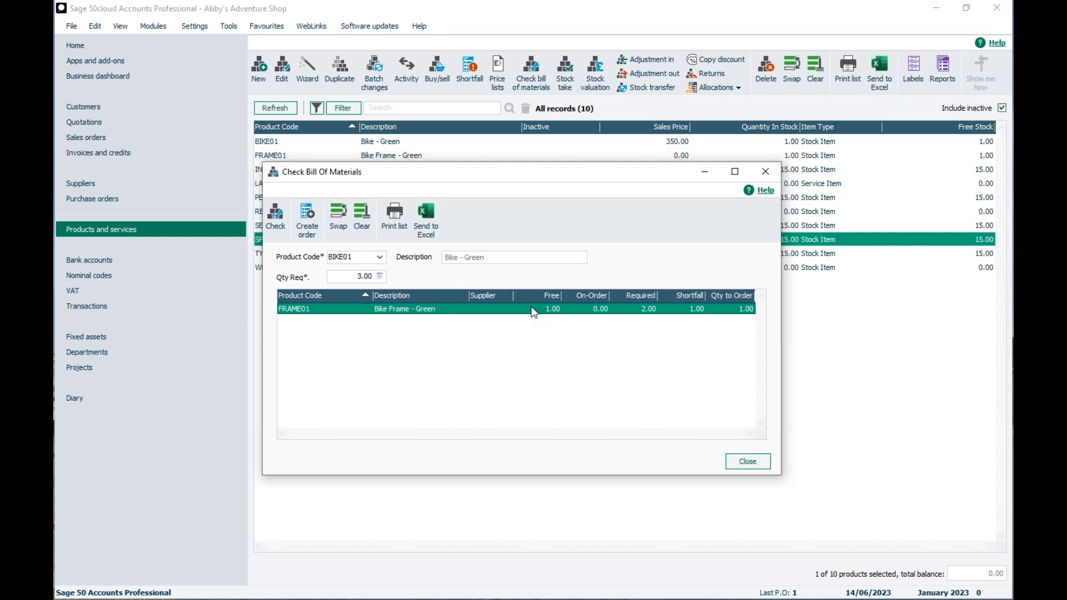
{"action": "left_click", "coordinate": [308, 218]}
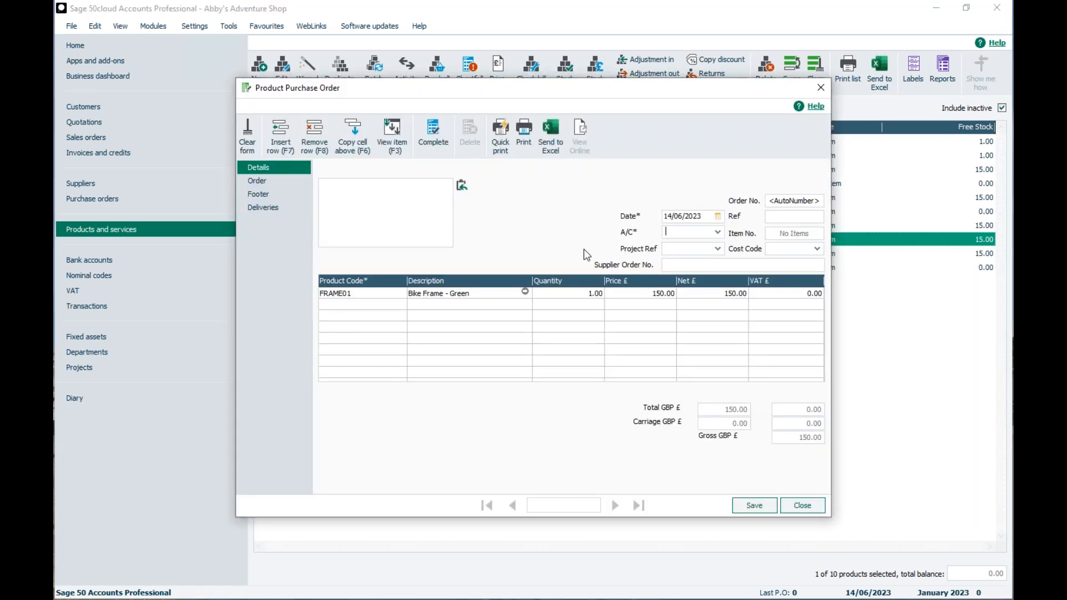
{"action": "left_click", "coordinate": [718, 232]}
{"action": "left_click", "coordinate": [950, 477]}
{"action": "left_click", "coordinate": [561, 296]}
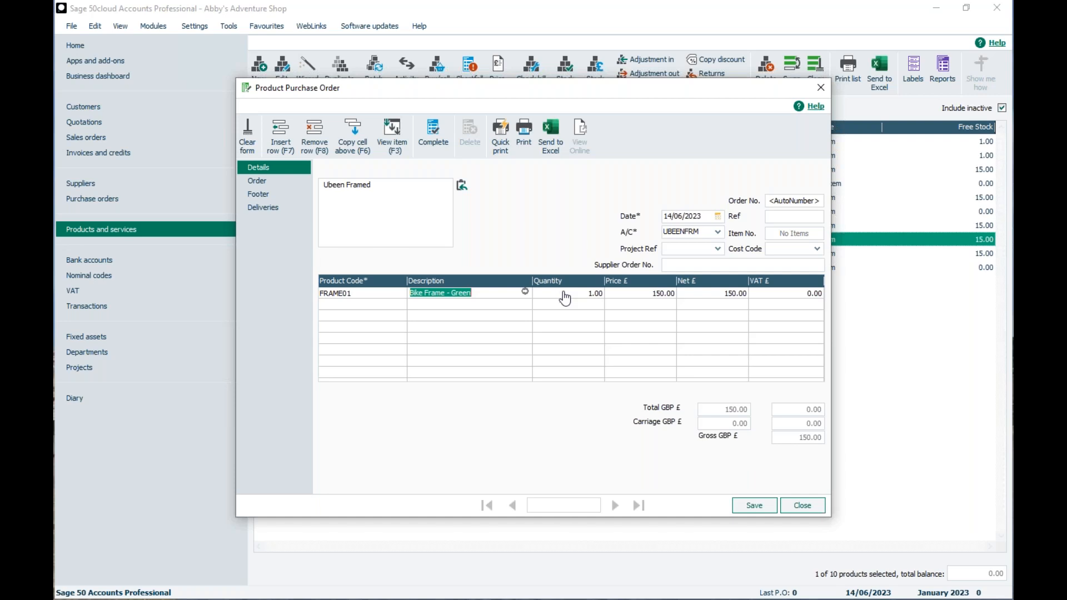
{"action": "left_click", "coordinate": [754, 506]}
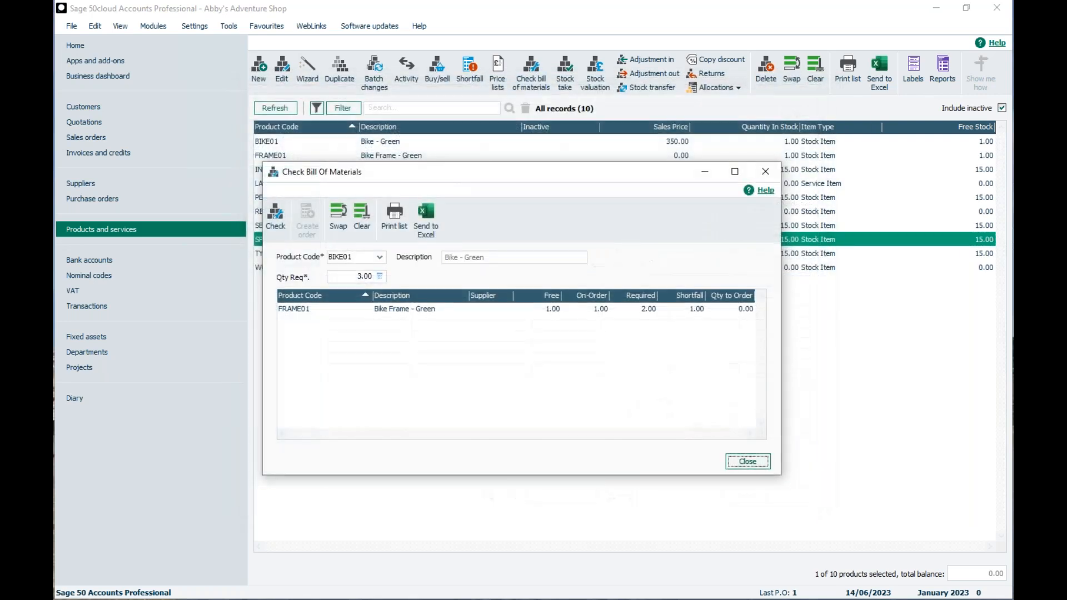
{"action": "left_click", "coordinate": [748, 462]}
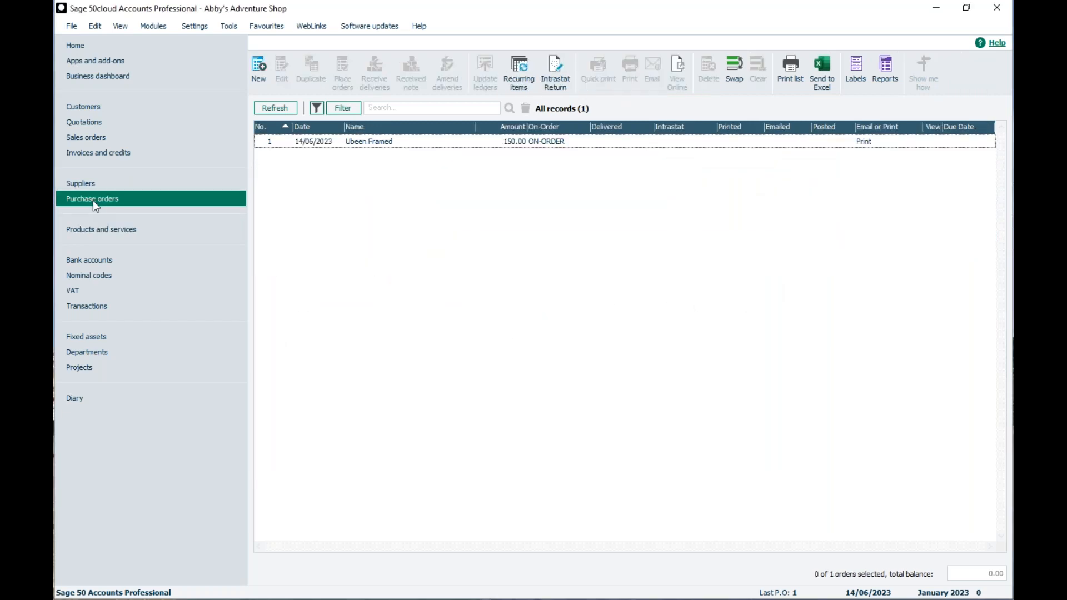
Record delivery of the Ubeen Framed purchase order, leaving the Goods Received Note to print later, and review the Bike Frame - Green stock
{"action": "left_click", "coordinate": [508, 142]}
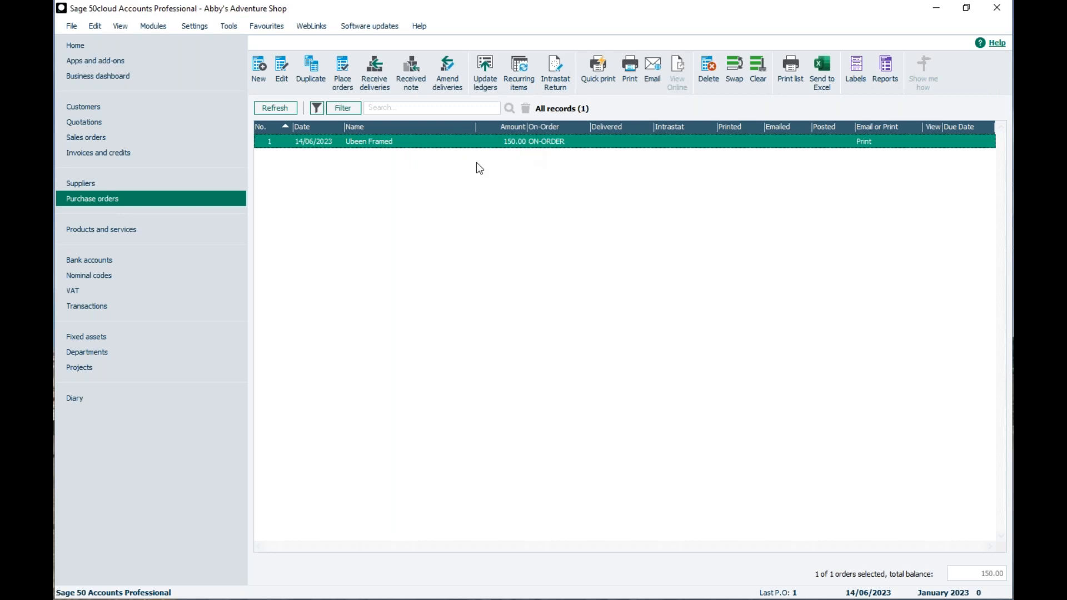
{"action": "left_click", "coordinate": [375, 72]}
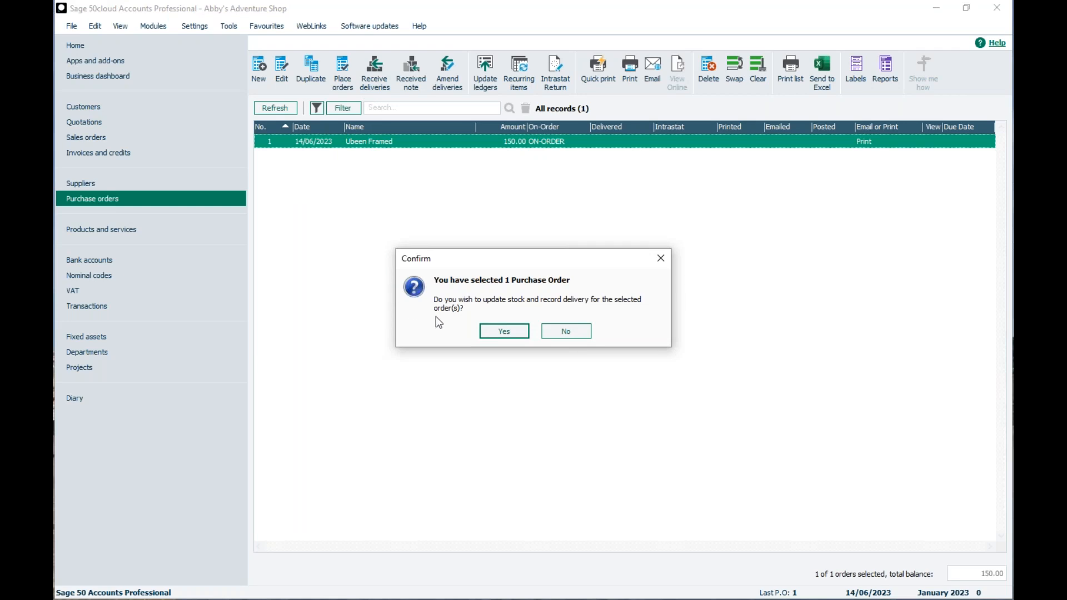
{"action": "left_click", "coordinate": [509, 333]}
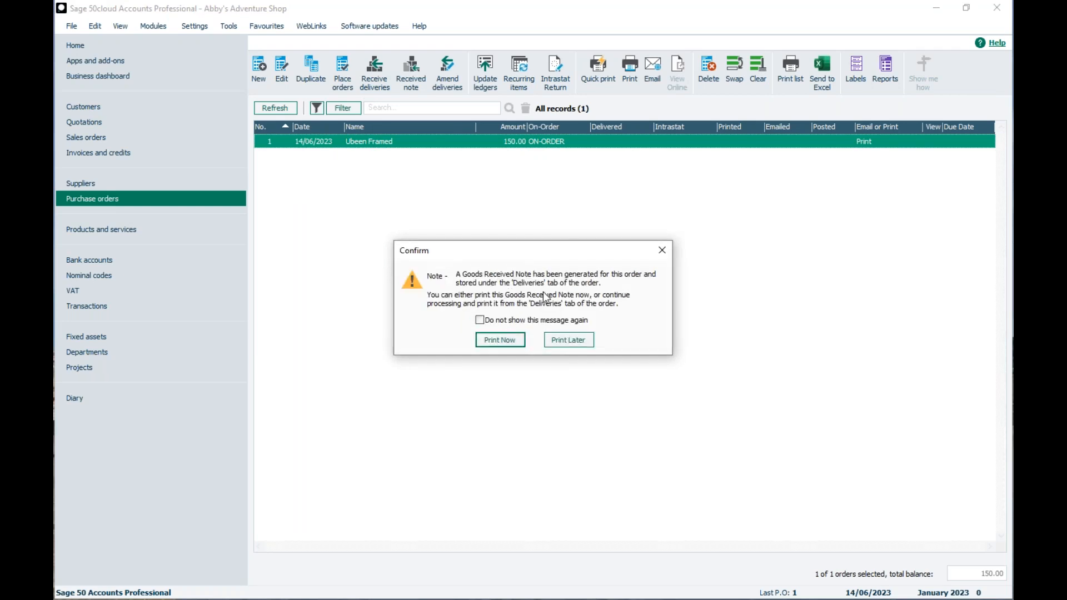
{"action": "left_click", "coordinate": [576, 344]}
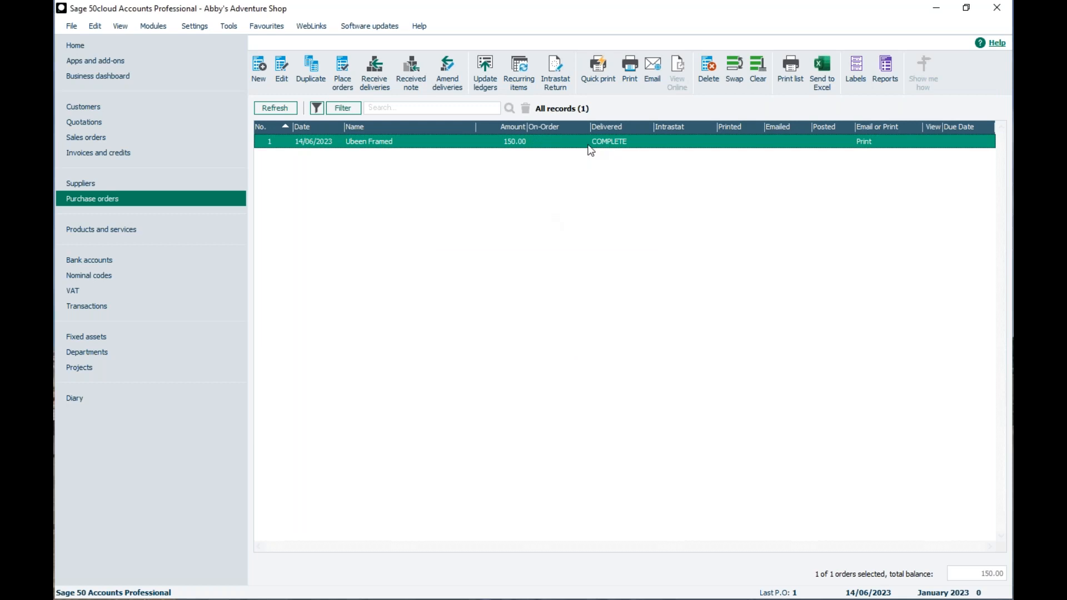
{"action": "left_click", "coordinate": [100, 230]}
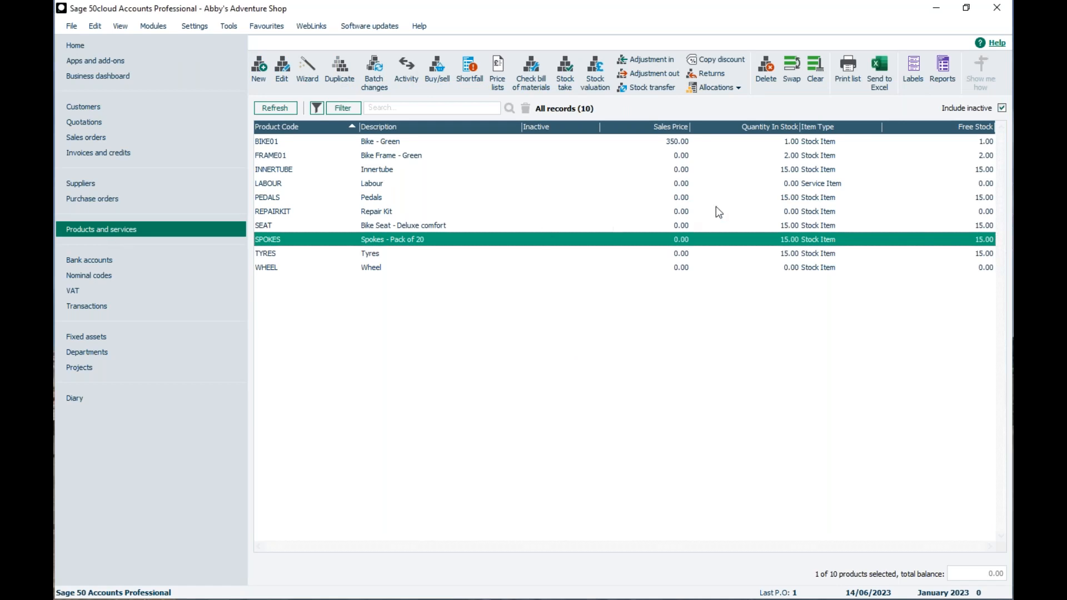
{"action": "left_click", "coordinate": [816, 157]}
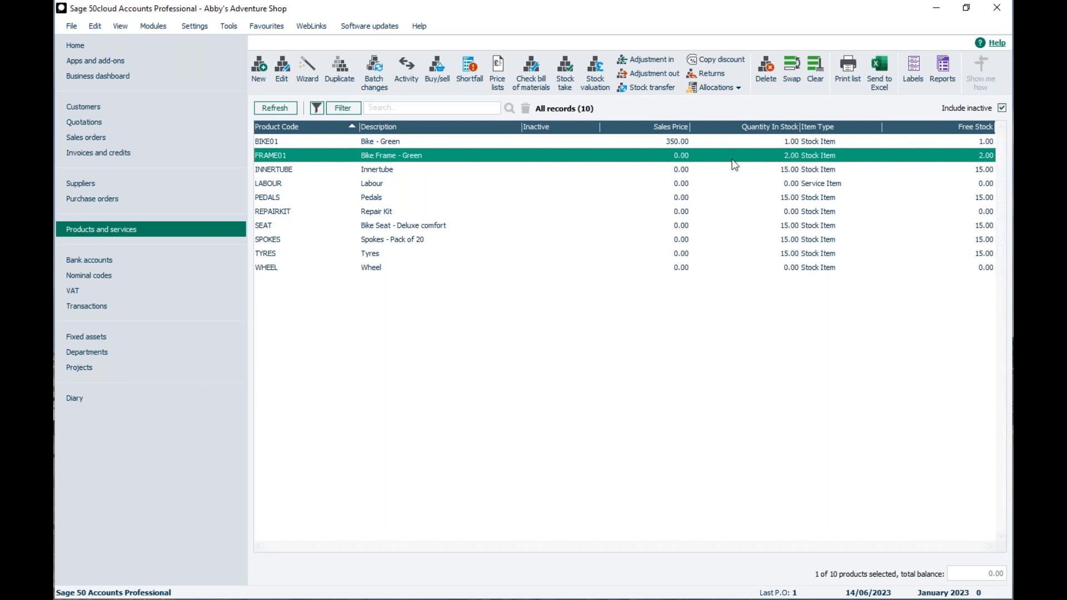
Repeat the bill of materials check for 3 units of BIKE01 against the updated stock, then close the check
{"action": "left_click", "coordinate": [532, 70]}
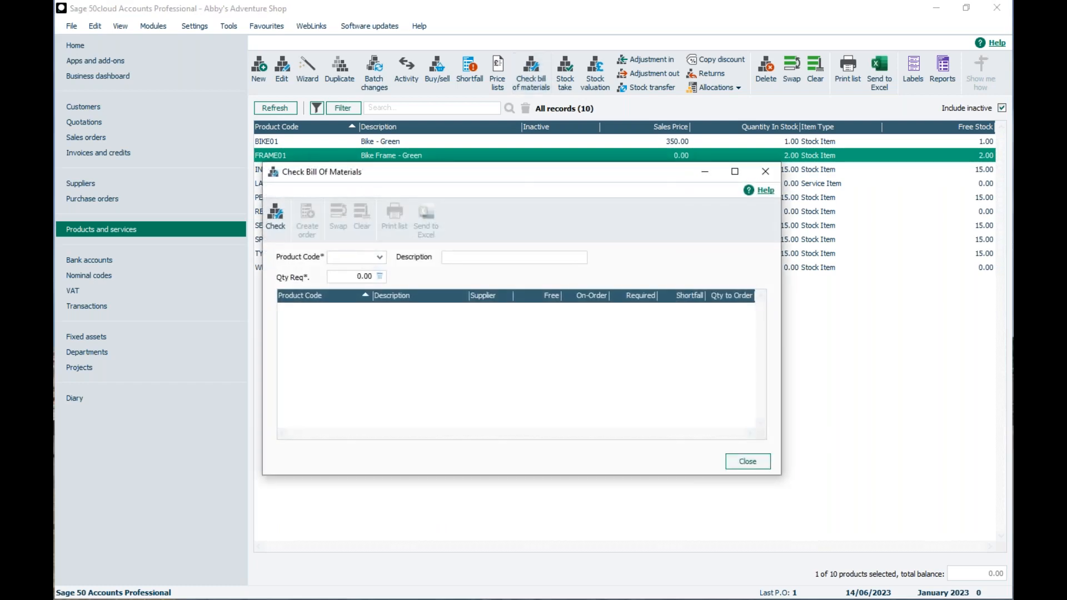
{"action": "left_click", "coordinate": [380, 257]}
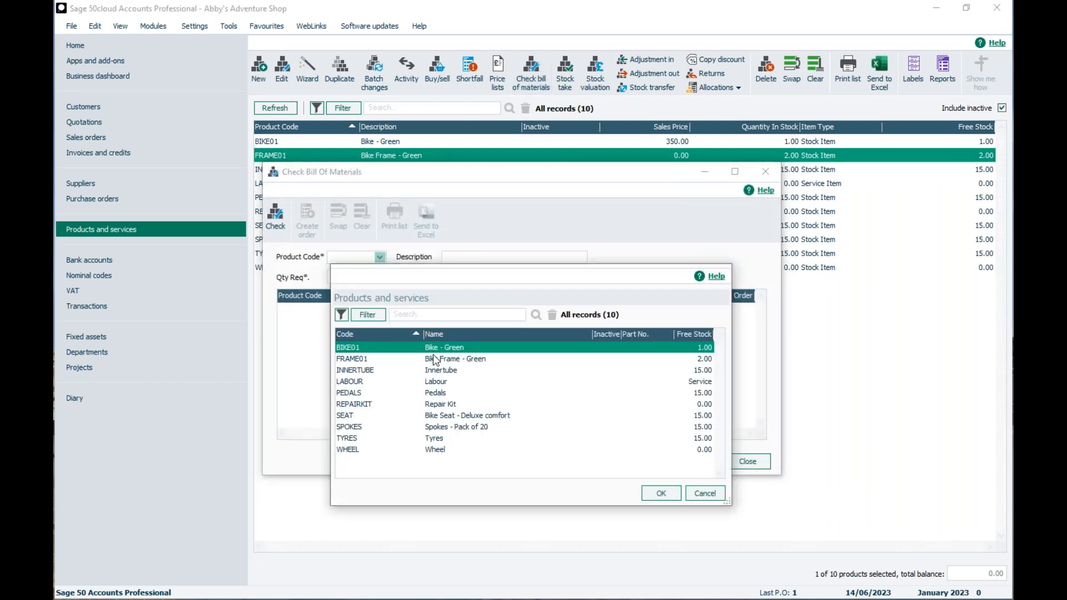
{"action": "left_click", "coordinate": [660, 493]}
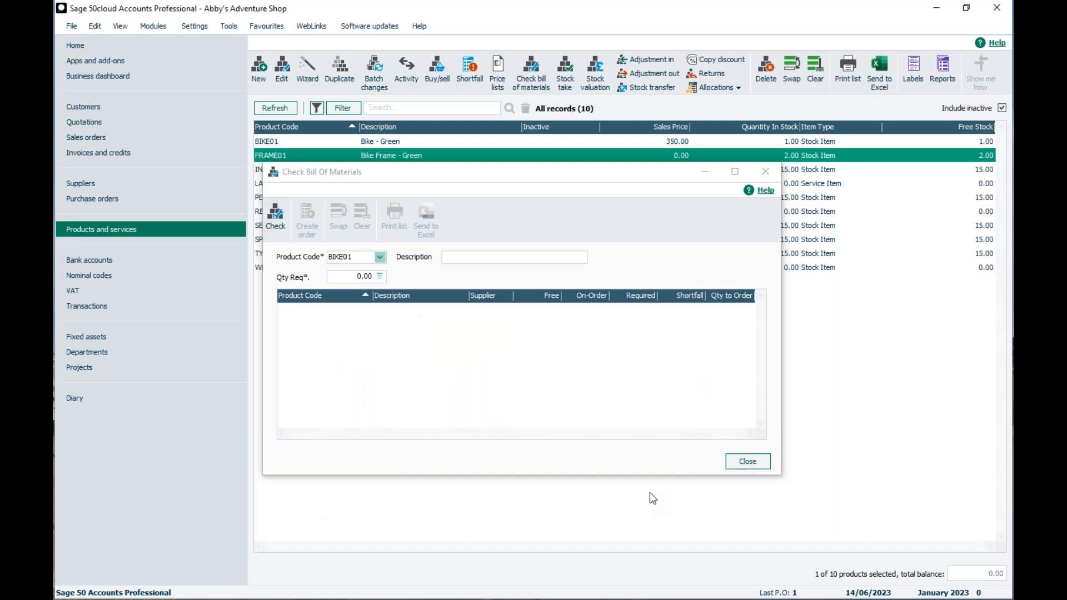
{"action": "left_click", "coordinate": [380, 276]}
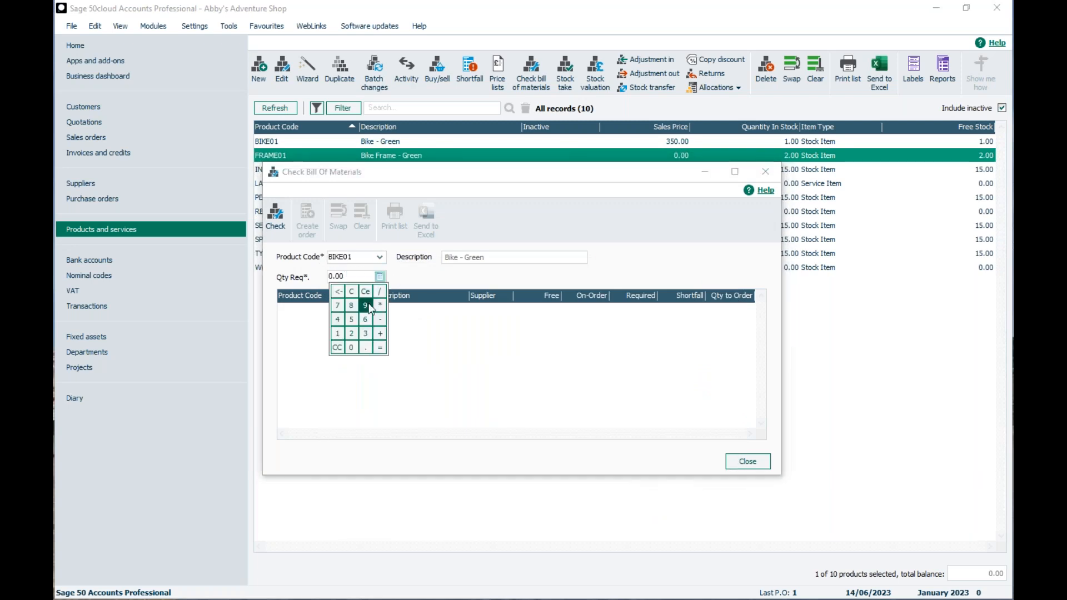
{"action": "left_click", "coordinate": [365, 333]}
{"action": "left_click", "coordinate": [380, 347]}
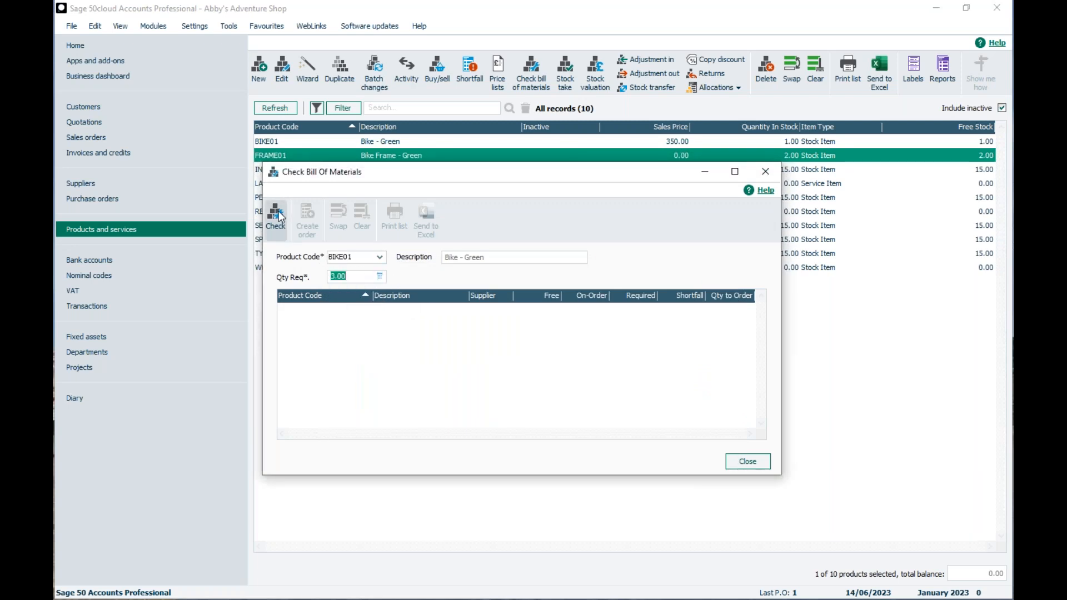
{"action": "left_click", "coordinate": [276, 216]}
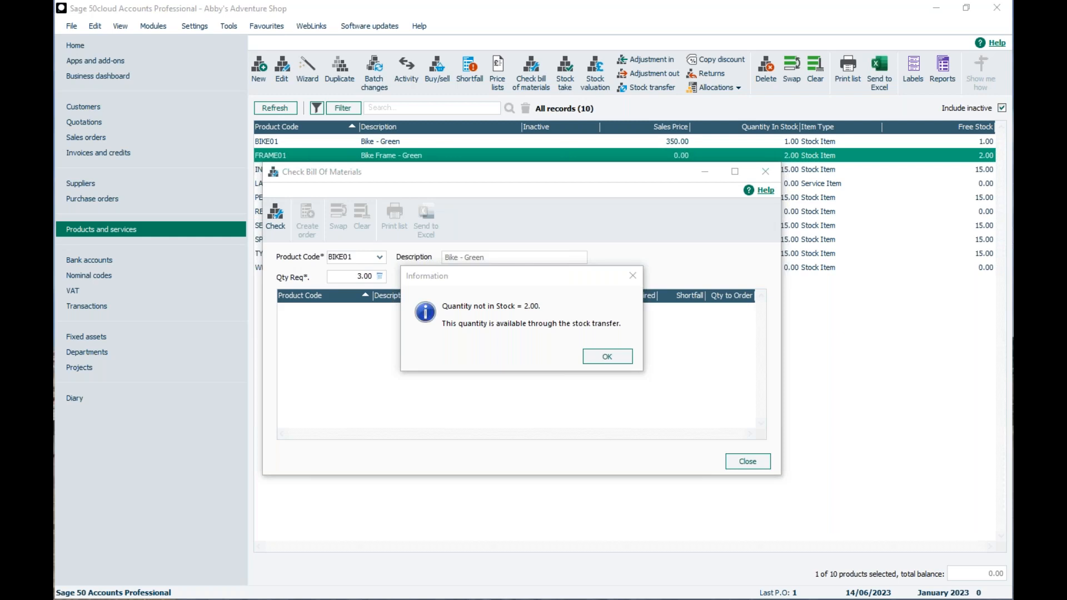
{"action": "left_click", "coordinate": [610, 355]}
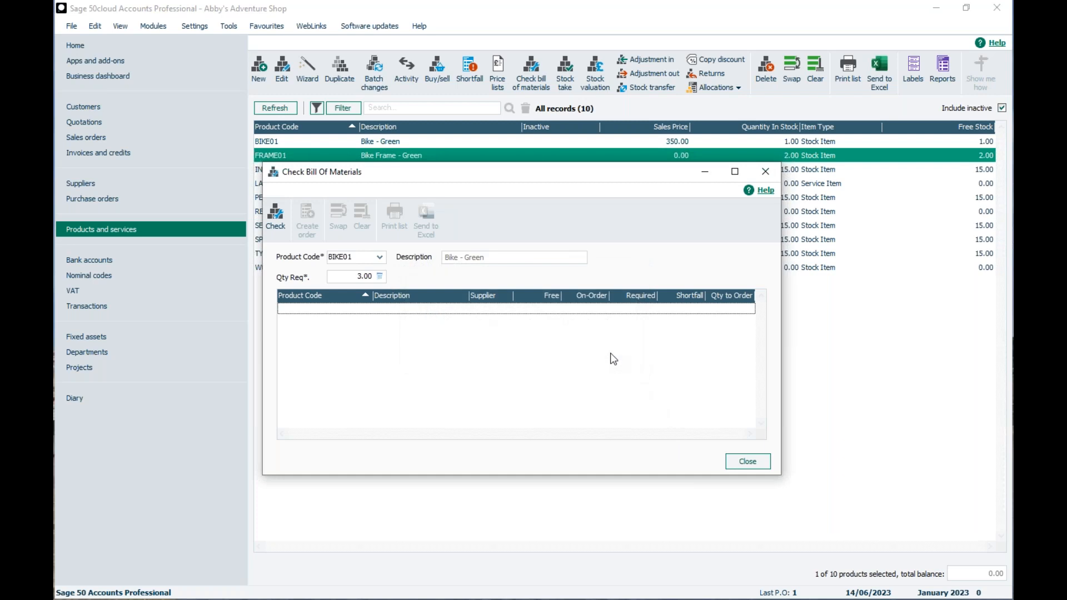
{"action": "left_click", "coordinate": [751, 462]}
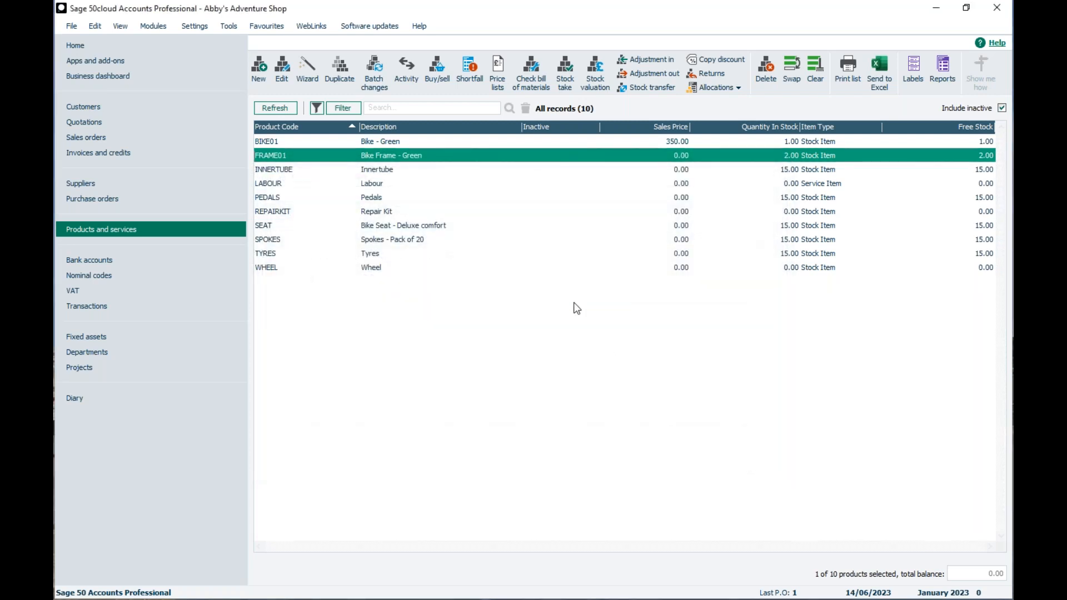
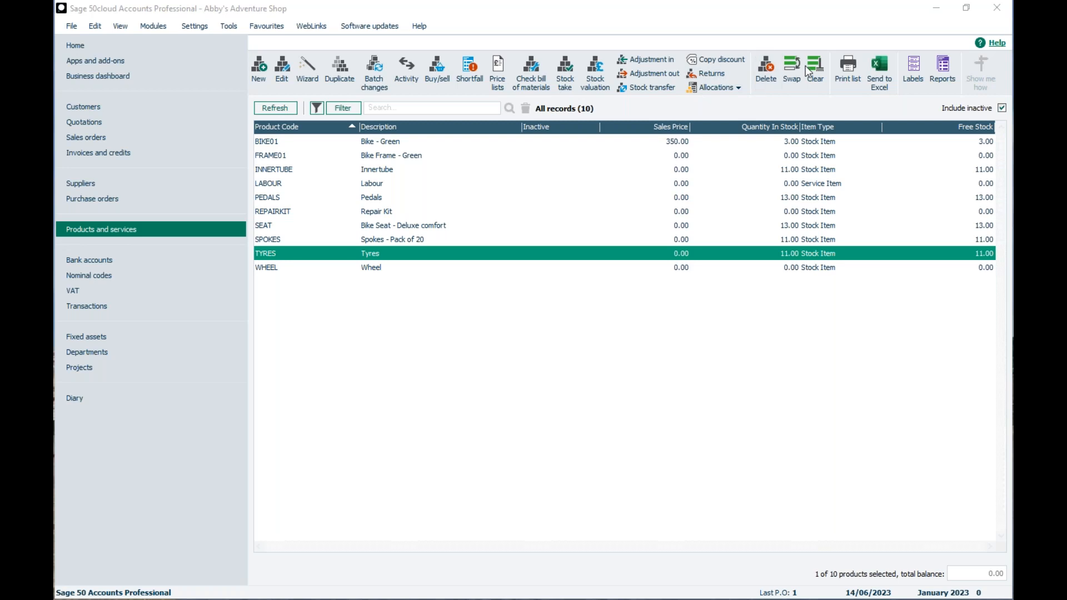
Clear the product selection and preview the Product Explosion report from the product explosion and BOM reports, using the default criteria
{"action": "left_click", "coordinate": [817, 71]}
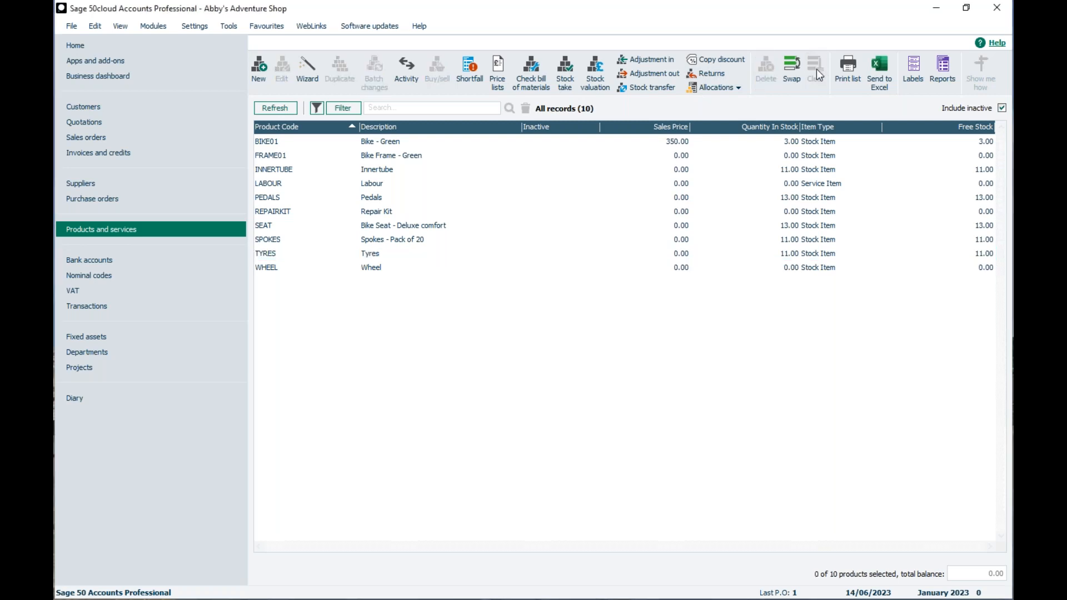
{"action": "left_click", "coordinate": [948, 69]}
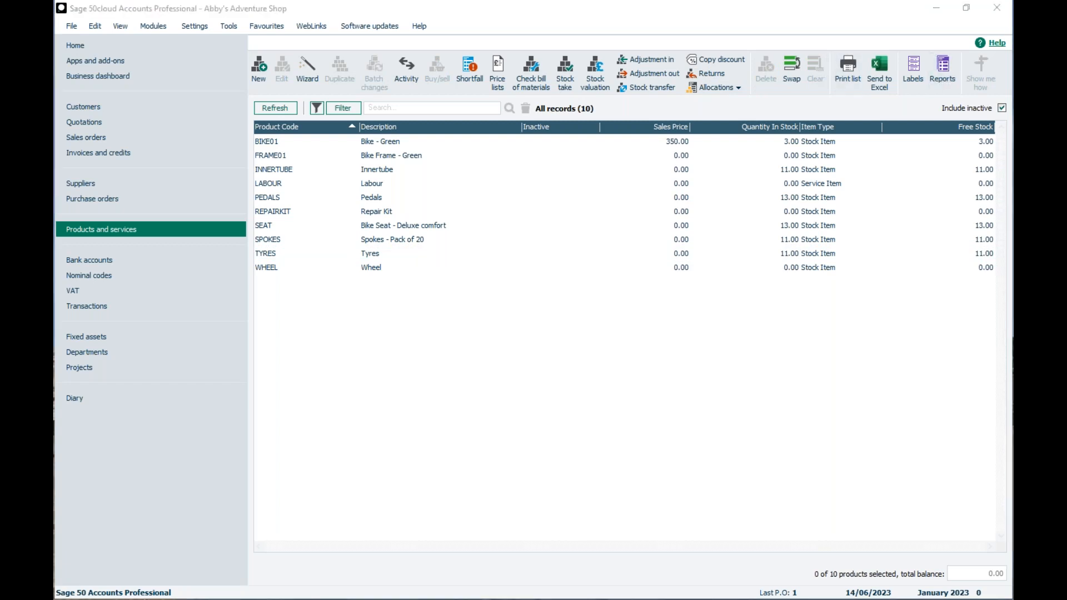
{"action": "double_click", "coordinate": [646, 162]}
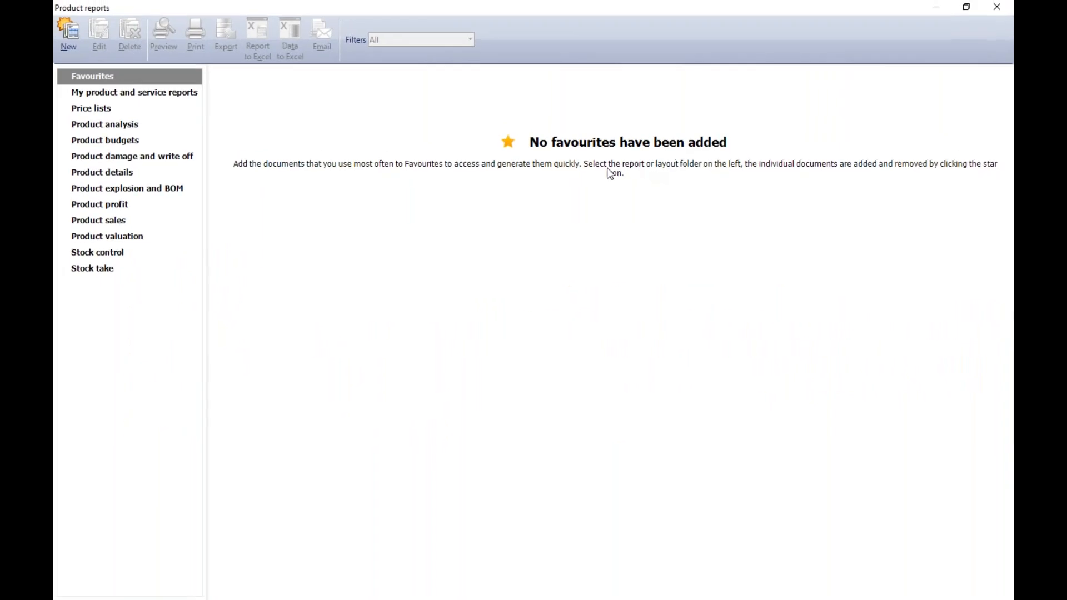
{"action": "left_click", "coordinate": [108, 192]}
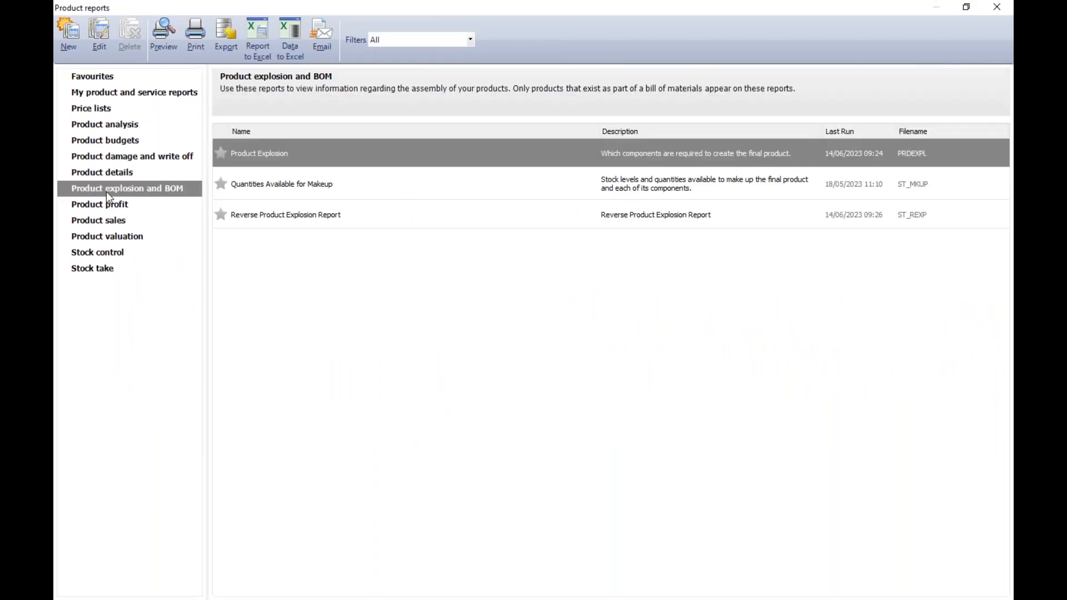
{"action": "mouse_move", "coordinate": [220, 155]}
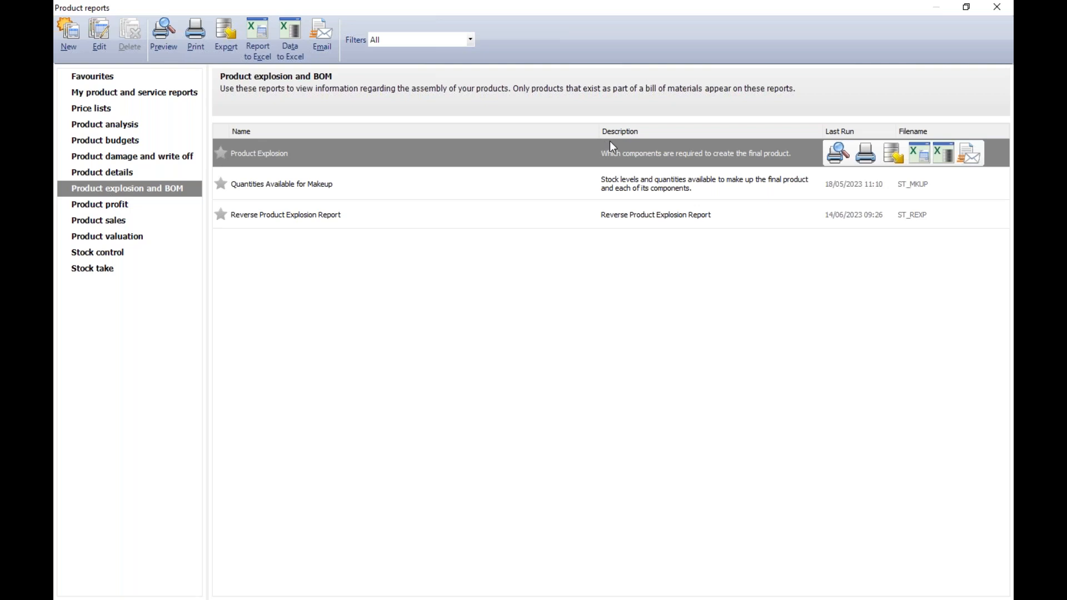
{"action": "left_click", "coordinate": [838, 152]}
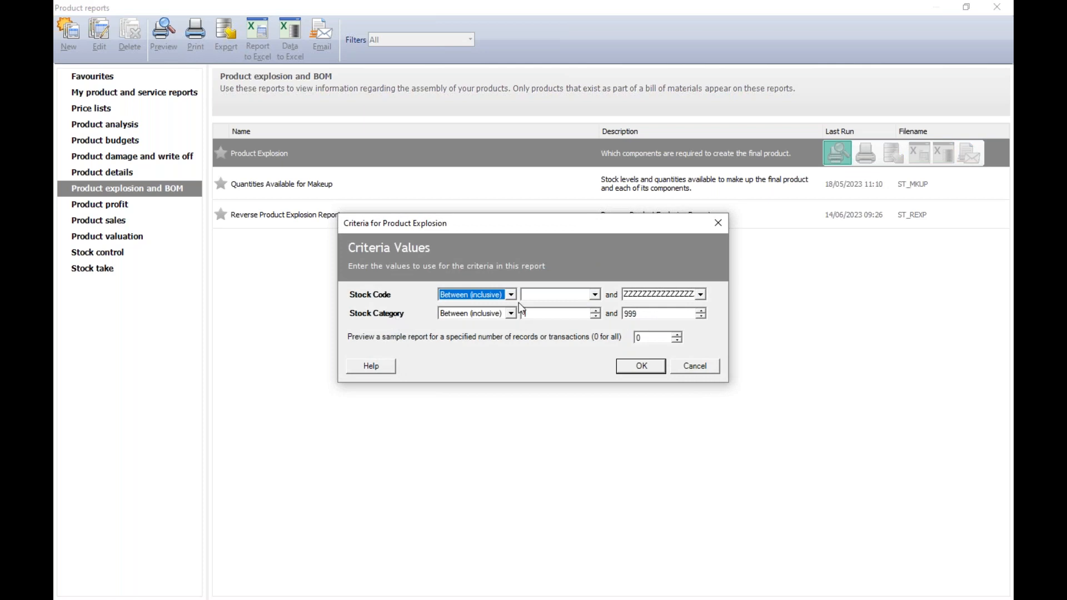
{"action": "left_click", "coordinate": [635, 371]}
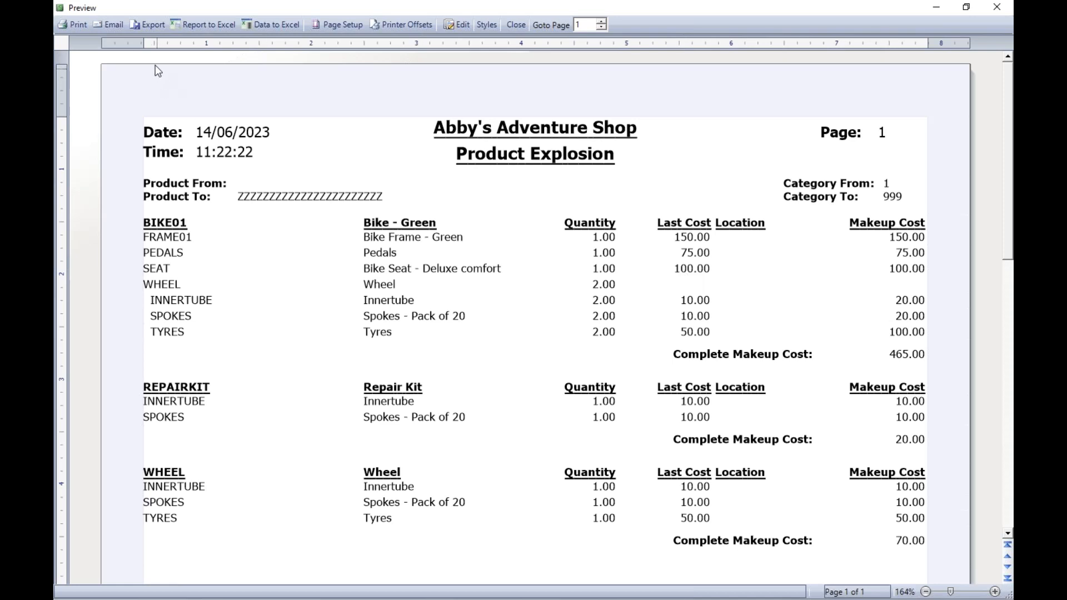
Bring up the PDF export of the Product Explosion report, cancel it without saving, and close the report preview
{"action": "left_click", "coordinate": [145, 25]}
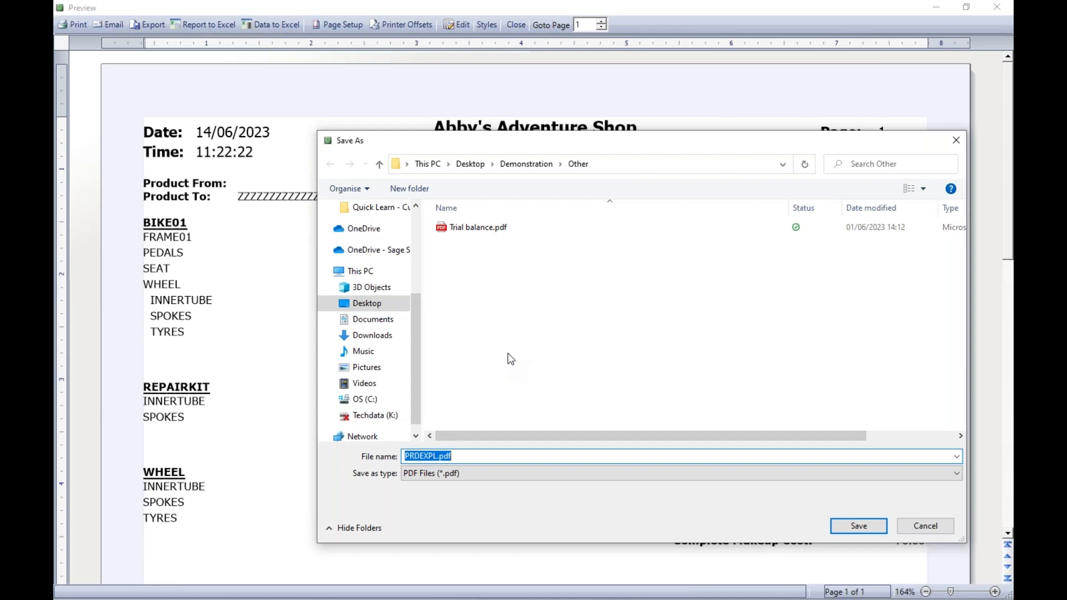
{"action": "left_click", "coordinate": [908, 528]}
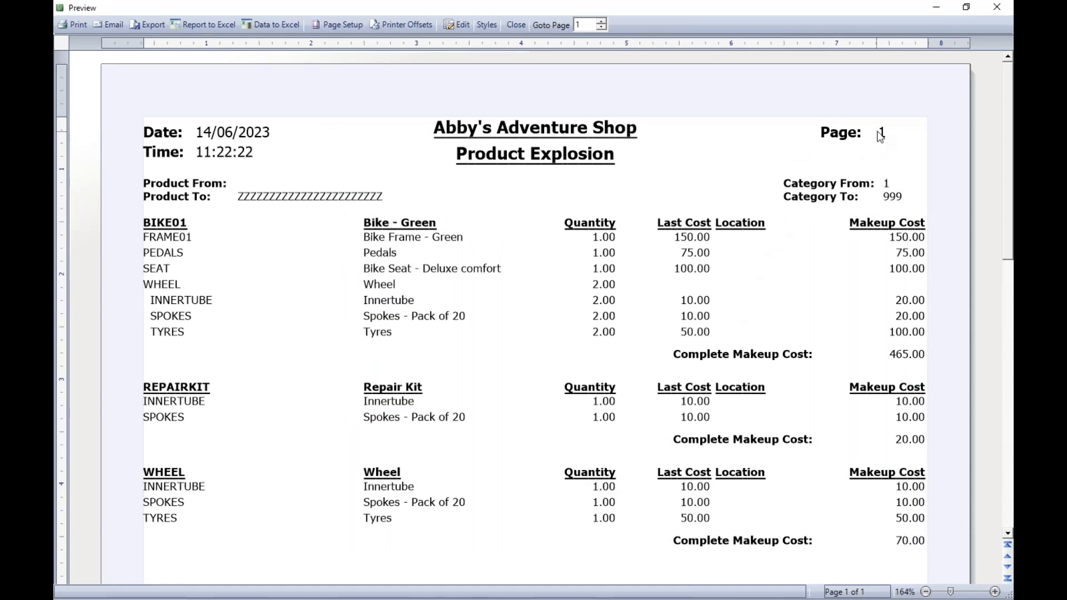
{"action": "left_click", "coordinate": [997, 7]}
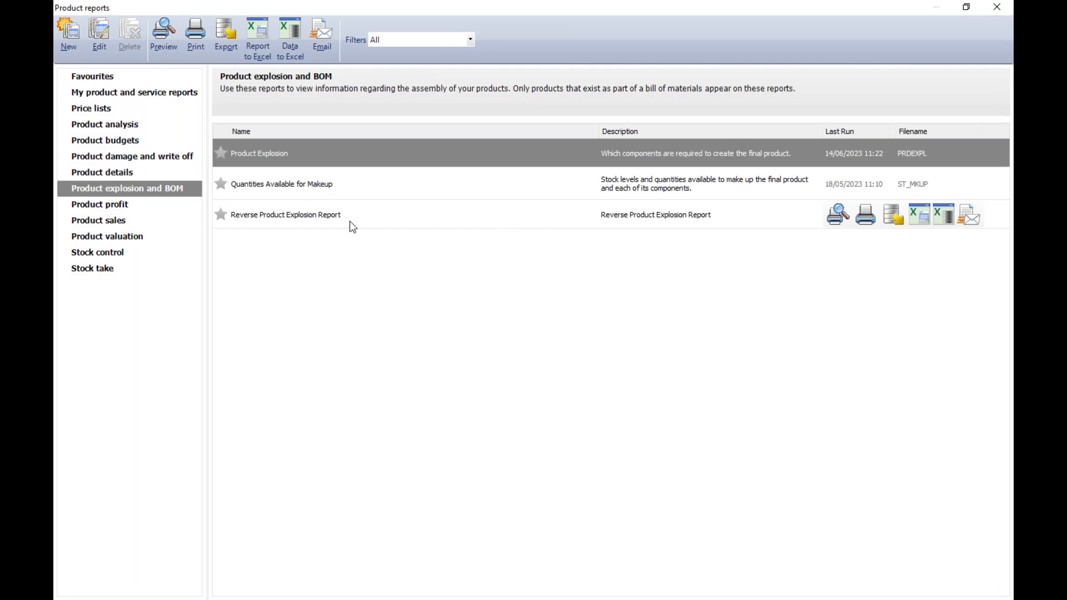
Preview the Reverse Product Explosion Report for stock categories 1 to 999 and enlarge it for reading
{"action": "left_click", "coordinate": [310, 224]}
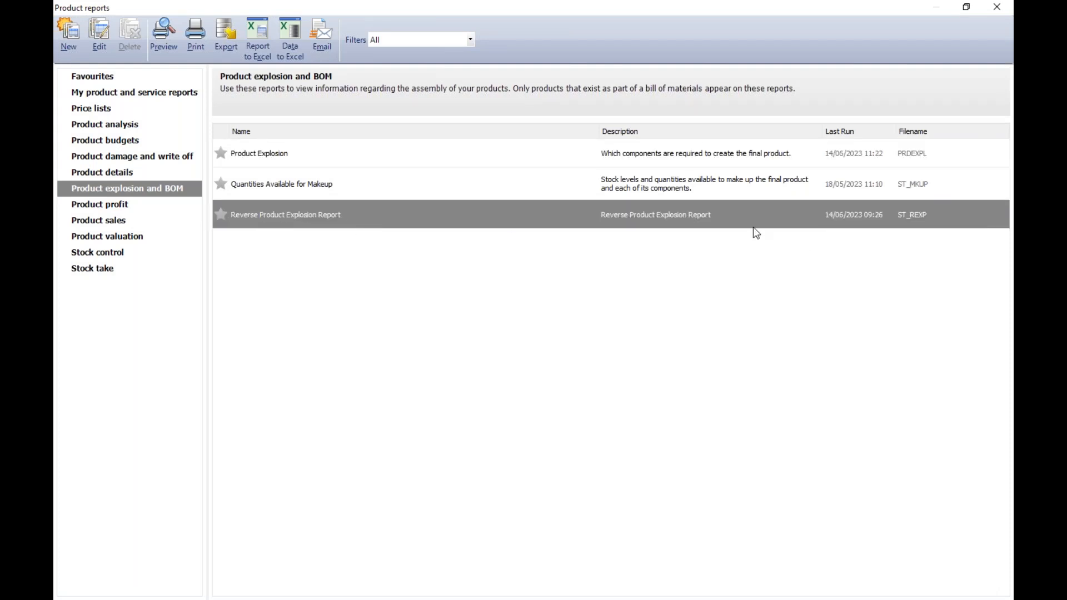
{"action": "mouse_move", "coordinate": [736, 219]}
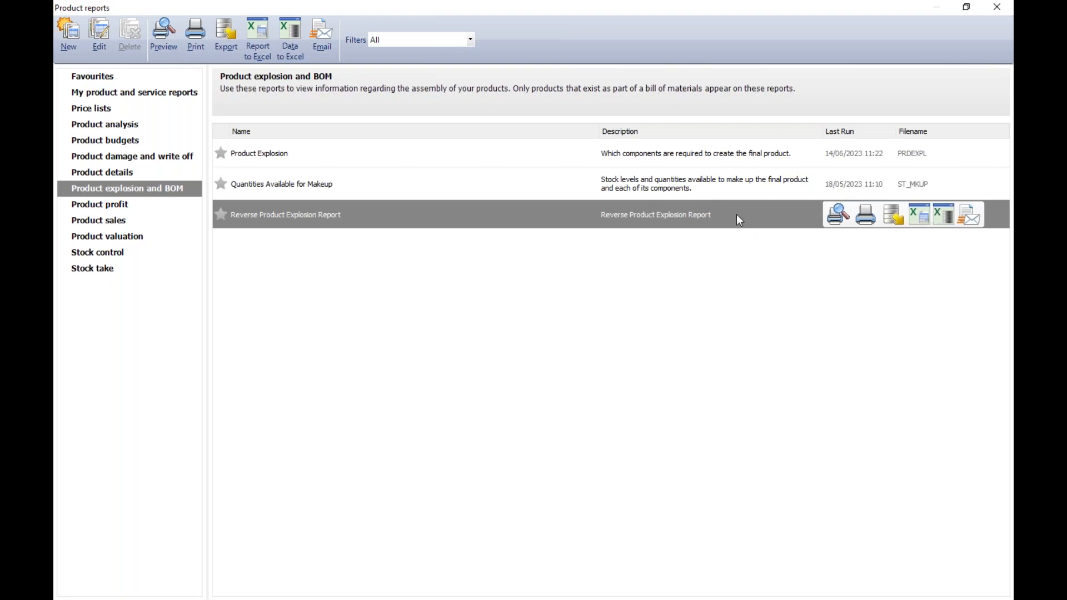
{"action": "left_click", "coordinate": [836, 215]}
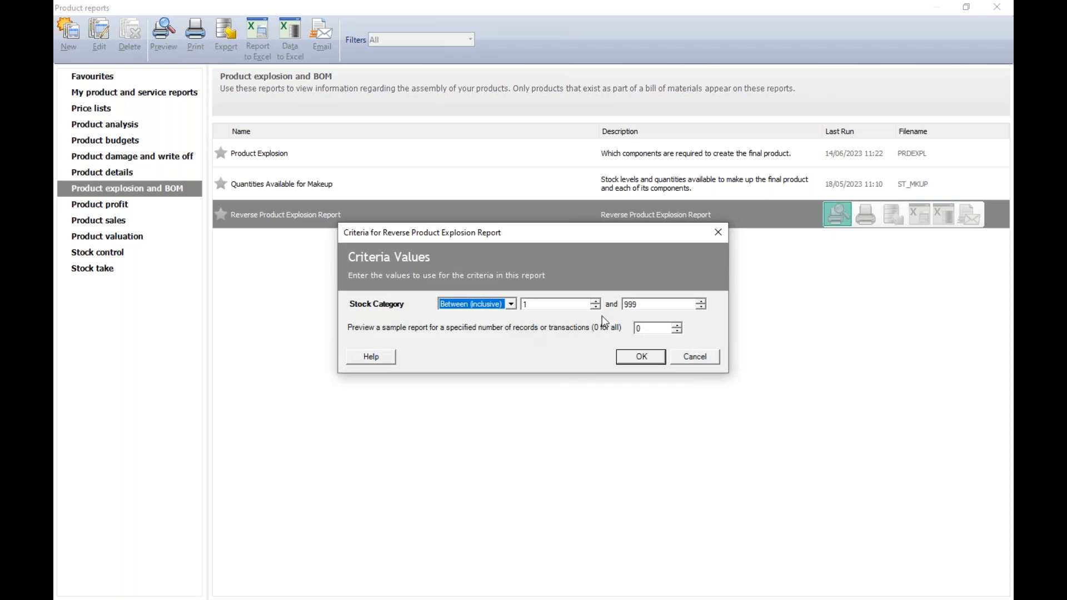
{"action": "left_click", "coordinate": [637, 357]}
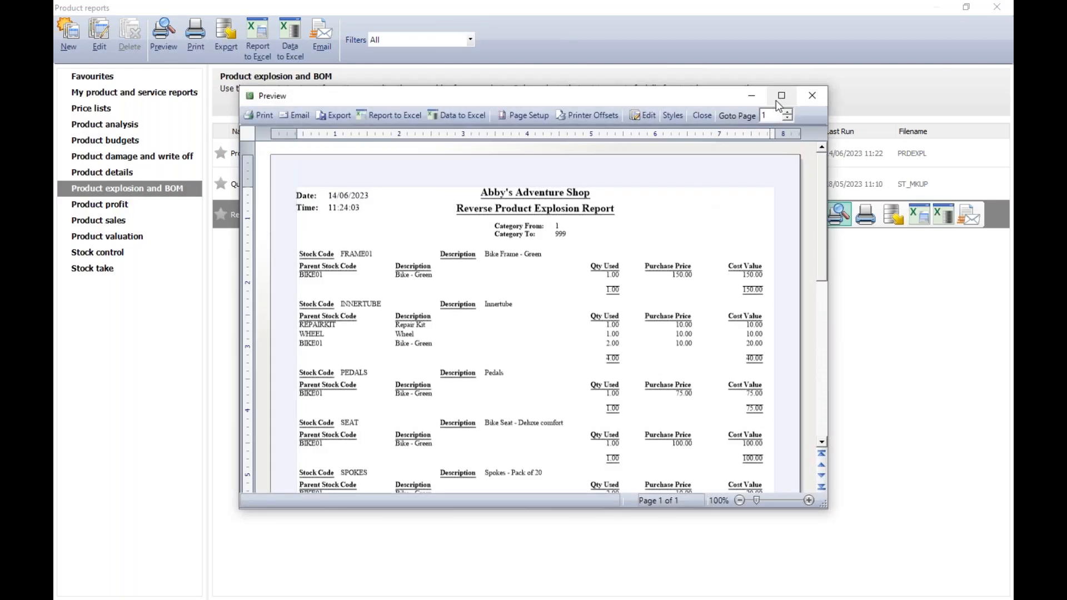
{"action": "left_click", "coordinate": [781, 96]}
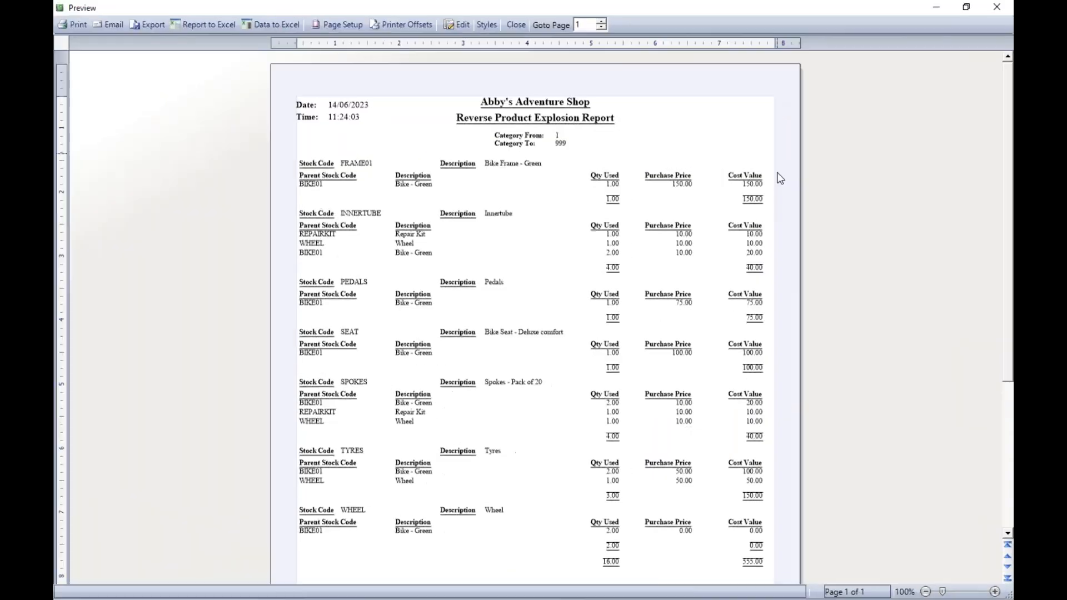
{"action": "left_click", "coordinate": [995, 592]}
{"action": "left_click", "coordinate": [995, 593]}
{"action": "left_click", "coordinate": [995, 592]}
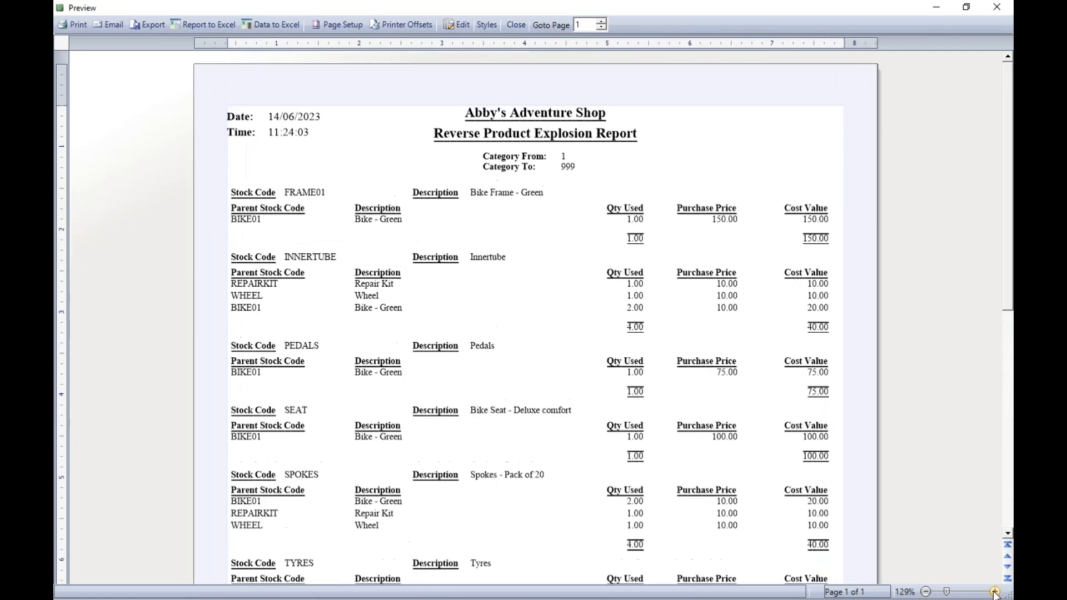
{"action": "left_click", "coordinate": [995, 593]}
{"action": "left_click", "coordinate": [995, 592]}
{"action": "left_click", "coordinate": [995, 592]}
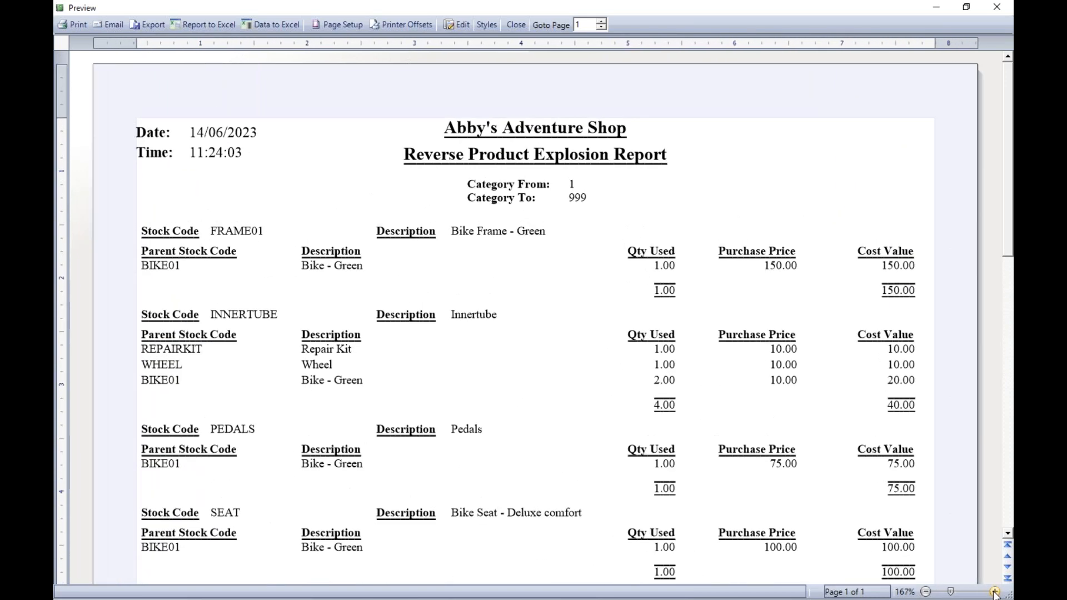